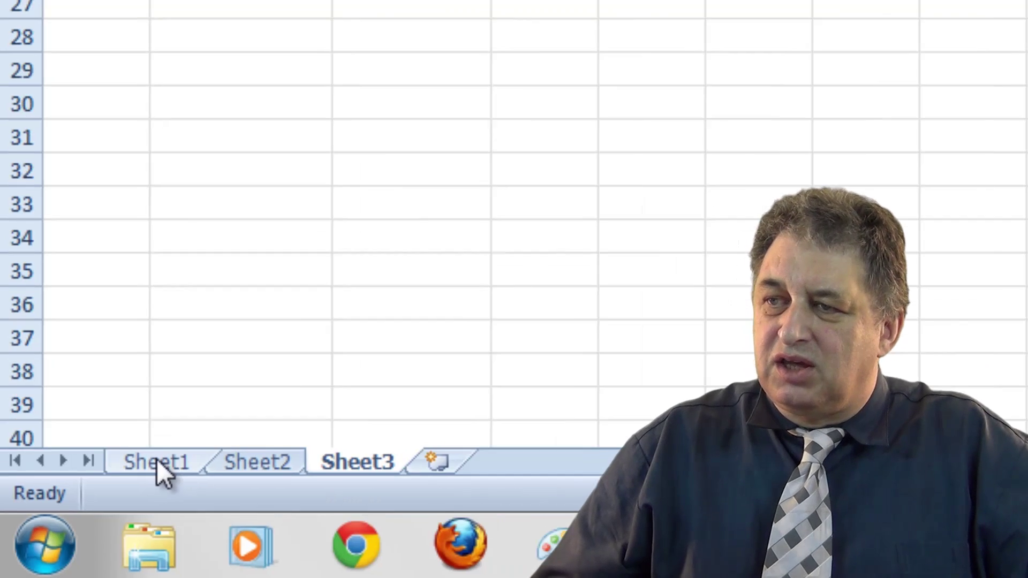
Rename the Sheet1 worksheet as Sales 2008
{"action": "left_click", "coordinate": [156, 460]}
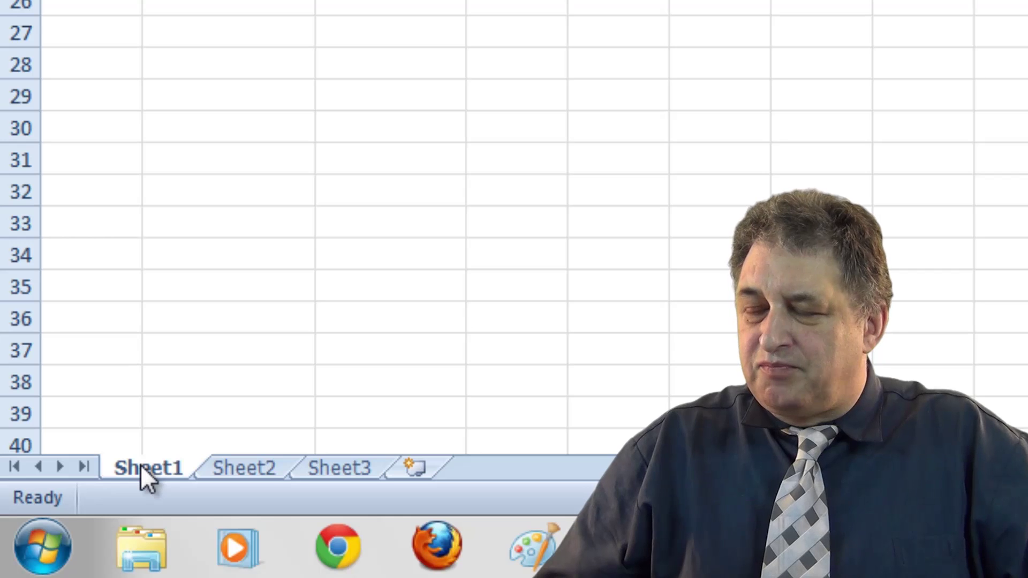
{"action": "double_click", "coordinate": [141, 467]}
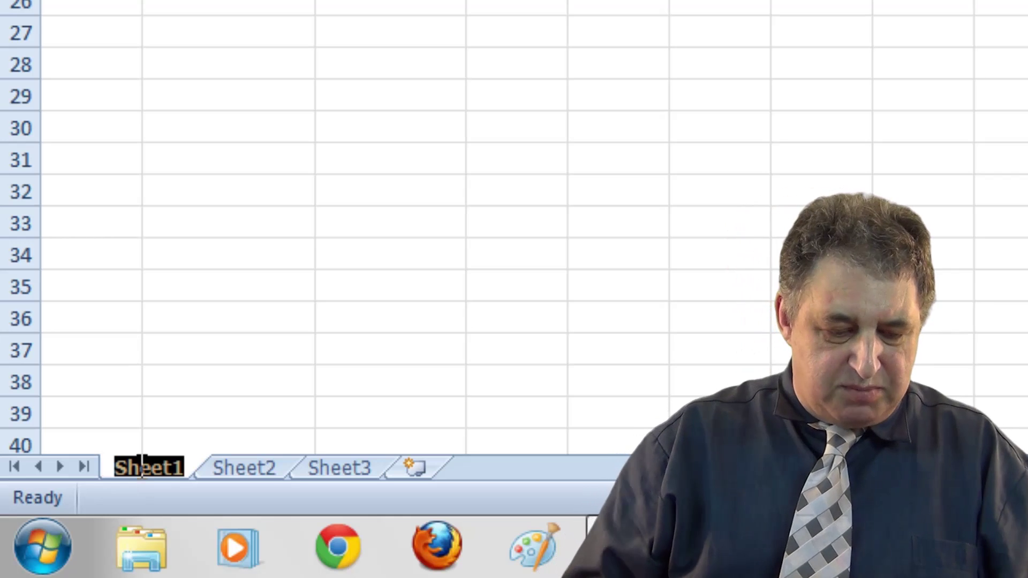
{"action": "type", "text": "Sales "}
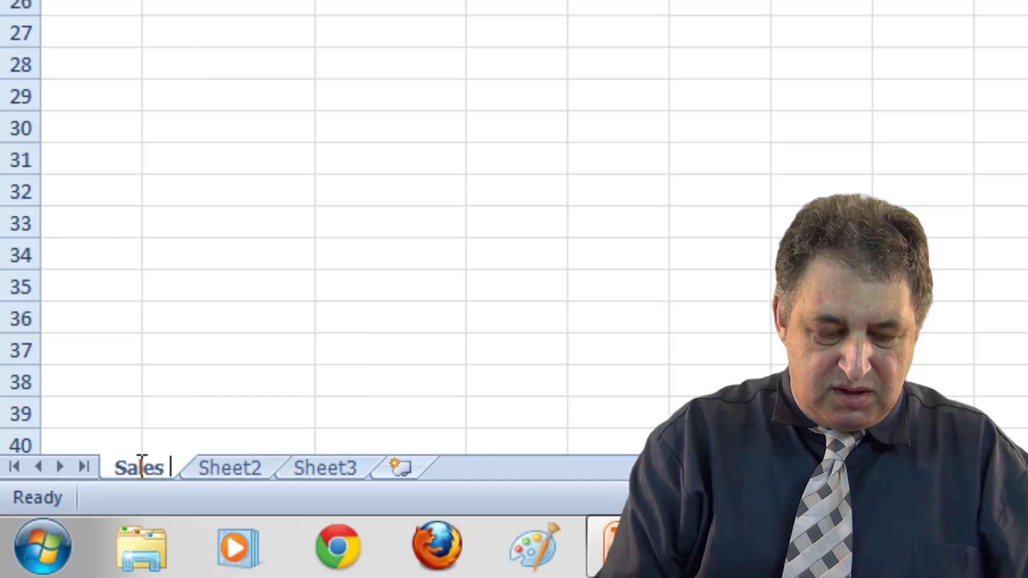
{"action": "type", "text": "2008"}
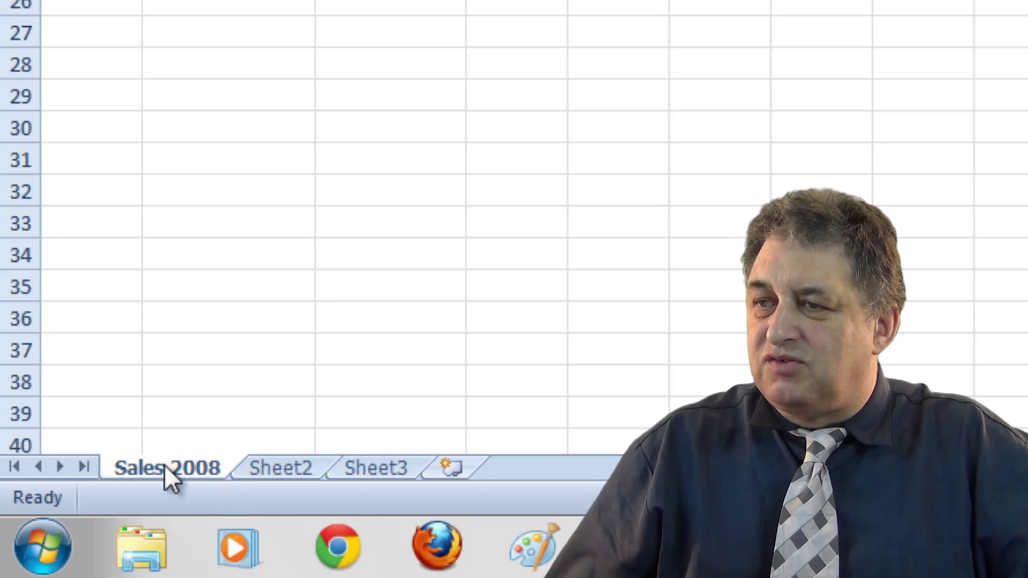
Rename the Sheet2 worksheet as Sales 2009
{"action": "left_click", "coordinate": [293, 475]}
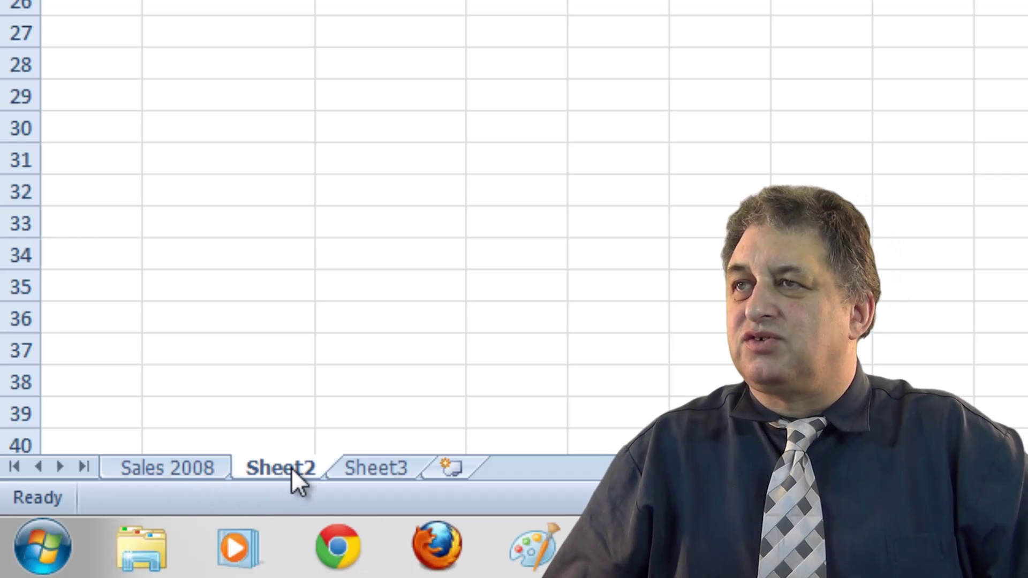
{"action": "double_click", "coordinate": [292, 469]}
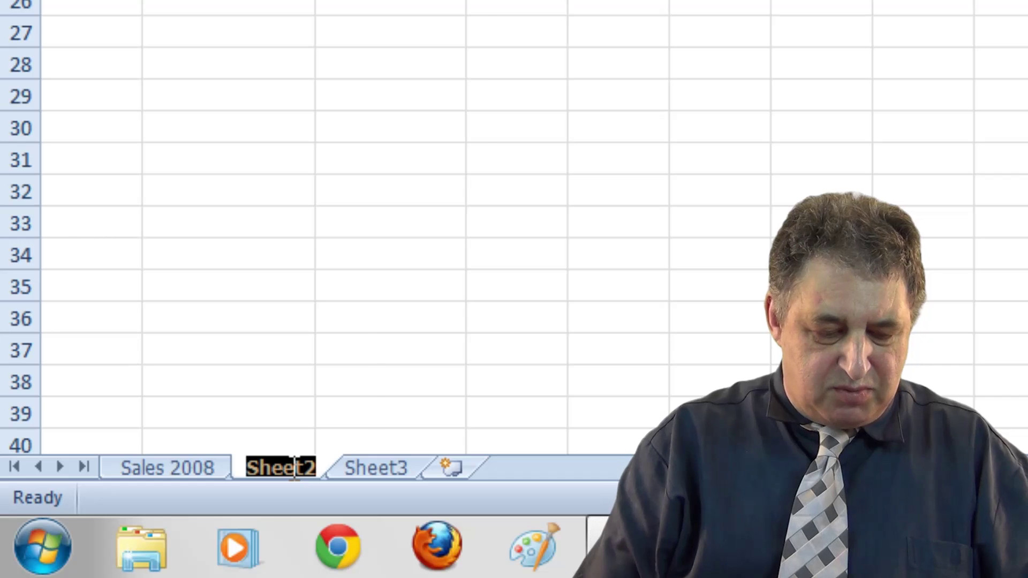
{"action": "type", "text": "Sales 200"}
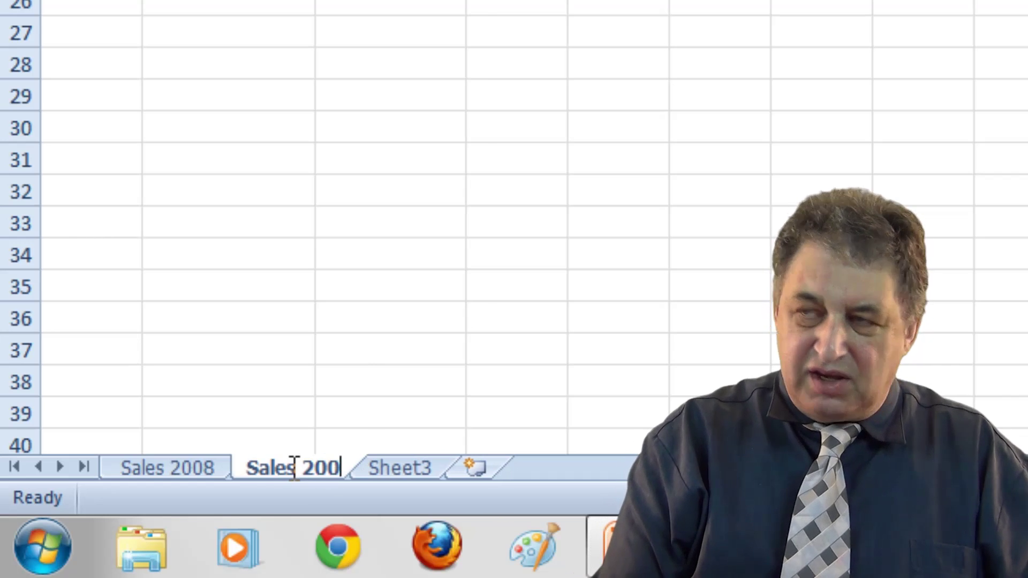
{"action": "type", "text": "9"}
{"action": "key", "text": "Return"}
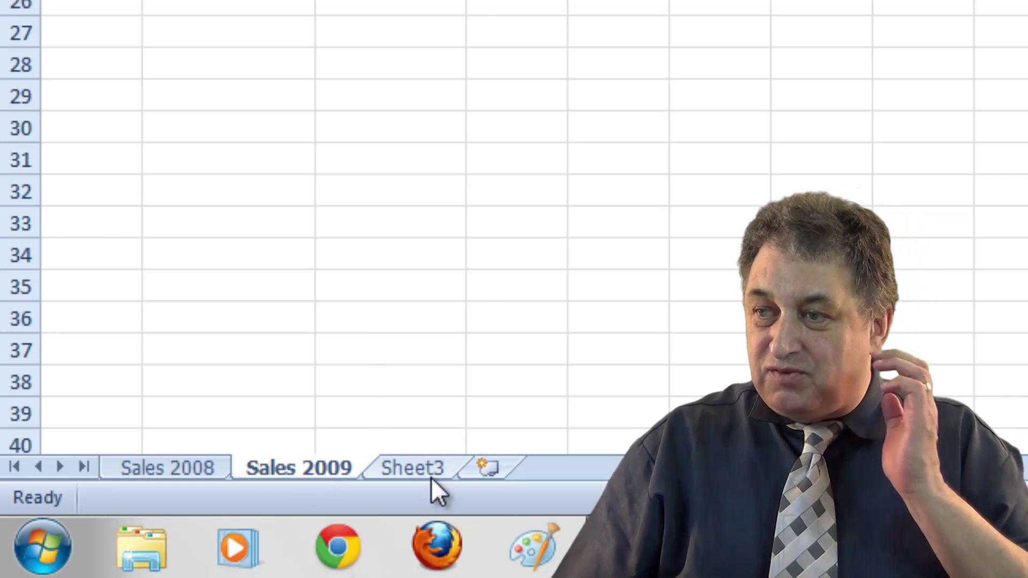
Rename the Sheet3 worksheet as Sales 2010
{"action": "left_click", "coordinate": [442, 469]}
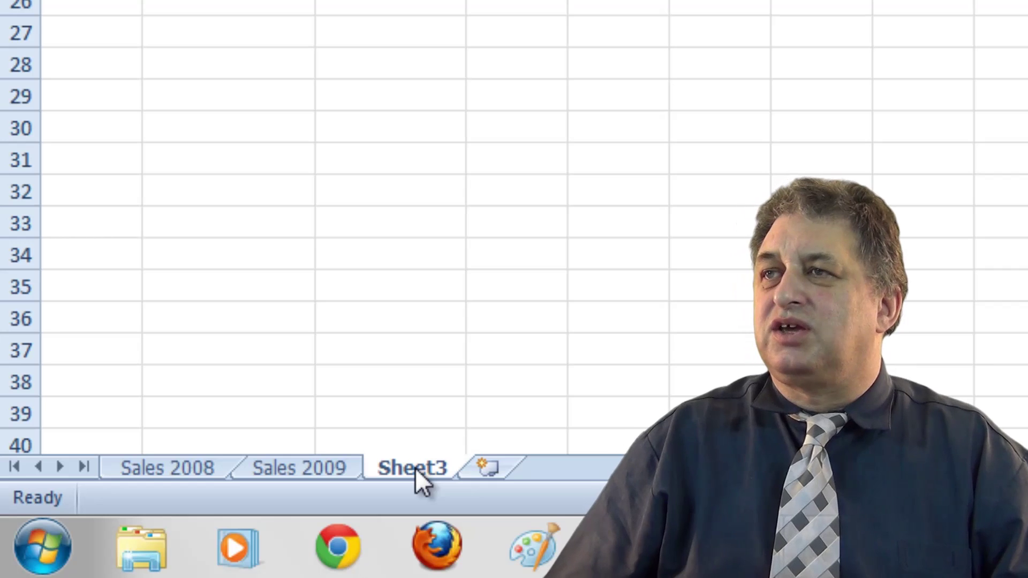
{"action": "double_click", "coordinate": [416, 468]}
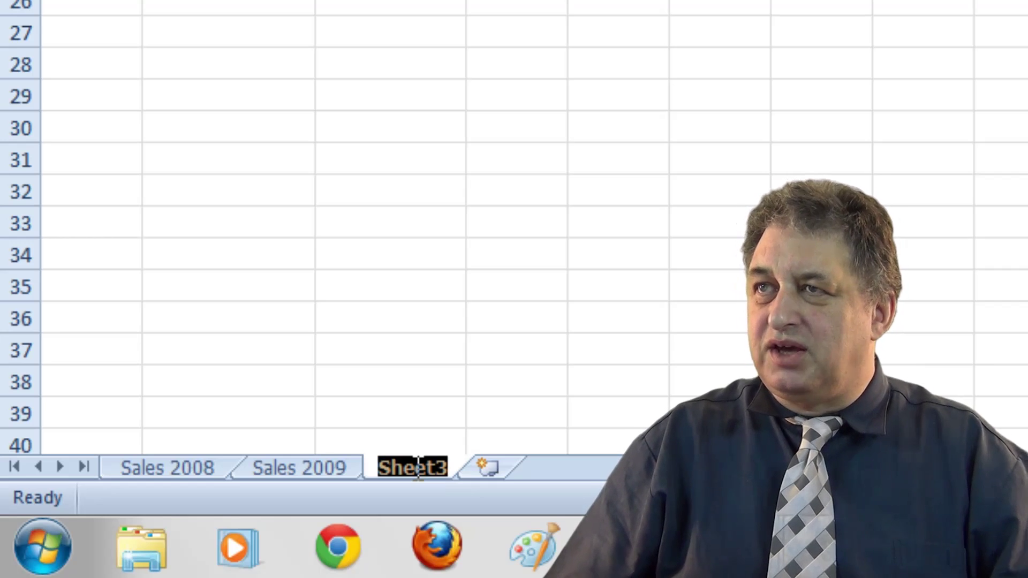
{"action": "type", "text": "Sales 20"}
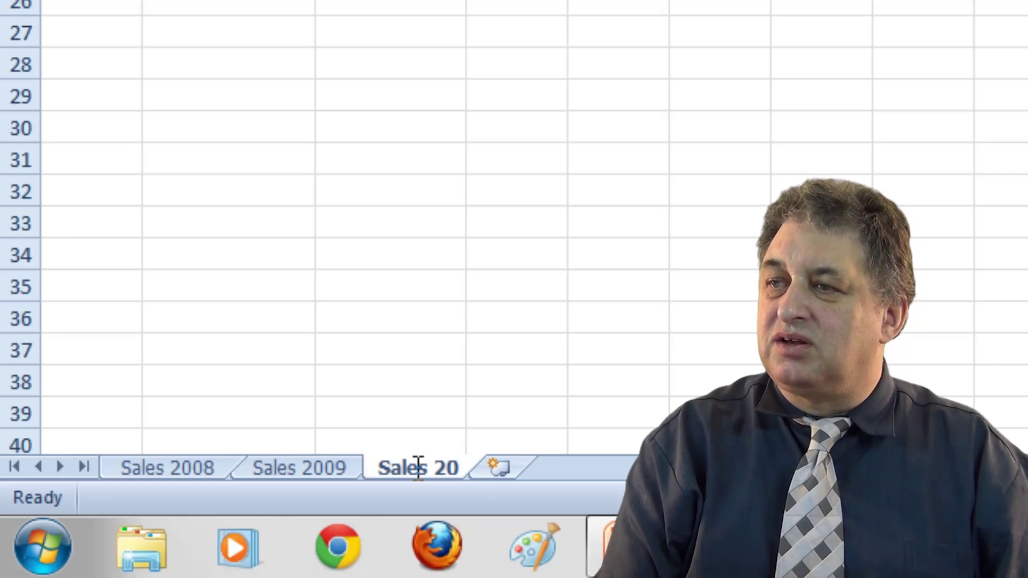
{"action": "type", "text": "10"}
{"action": "left_click", "coordinate": [162, 506]}
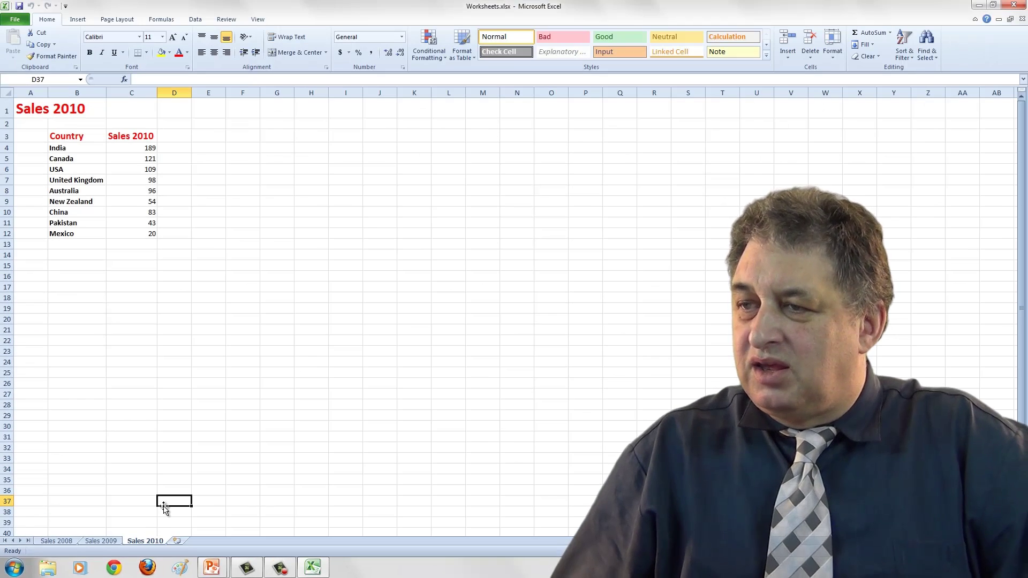
View the Sales 2008, Sales 2009 and Sales 2010 worksheets one after another, ending on Sales 2008
{"action": "left_click", "coordinate": [57, 542]}
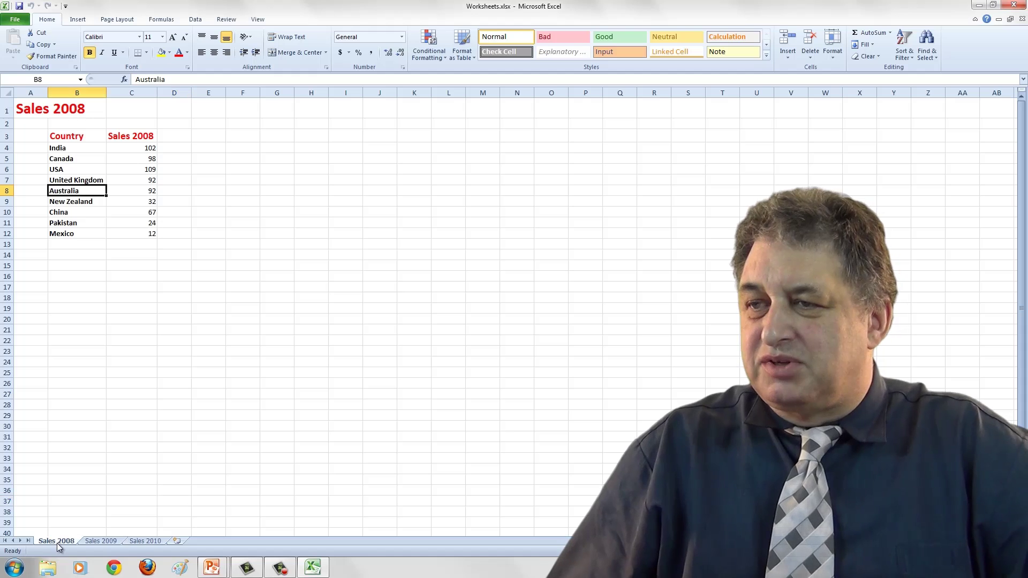
{"action": "left_click", "coordinate": [101, 543]}
{"action": "left_click", "coordinate": [152, 542]}
{"action": "left_click", "coordinate": [110, 542]}
{"action": "left_click", "coordinate": [64, 542]}
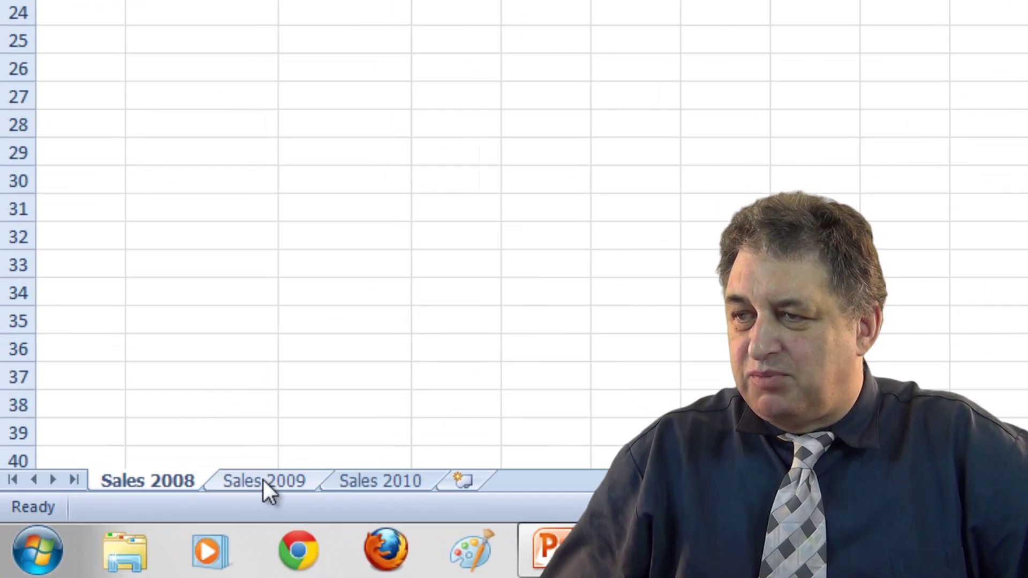
Shorten the name of the Sales 2009 worksheet to 2009
{"action": "left_click", "coordinate": [264, 482]}
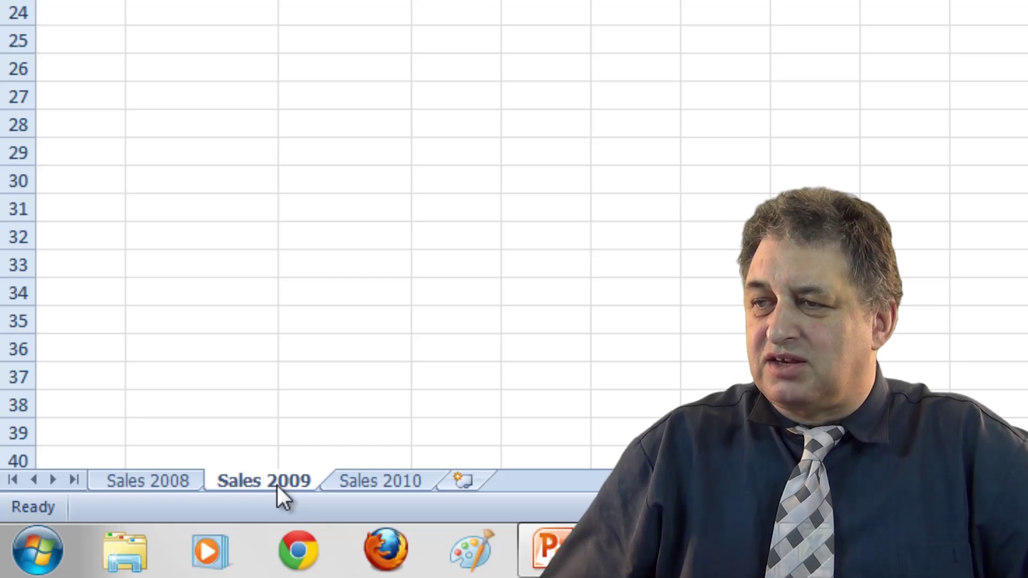
{"action": "right_click", "coordinate": [276, 484]}
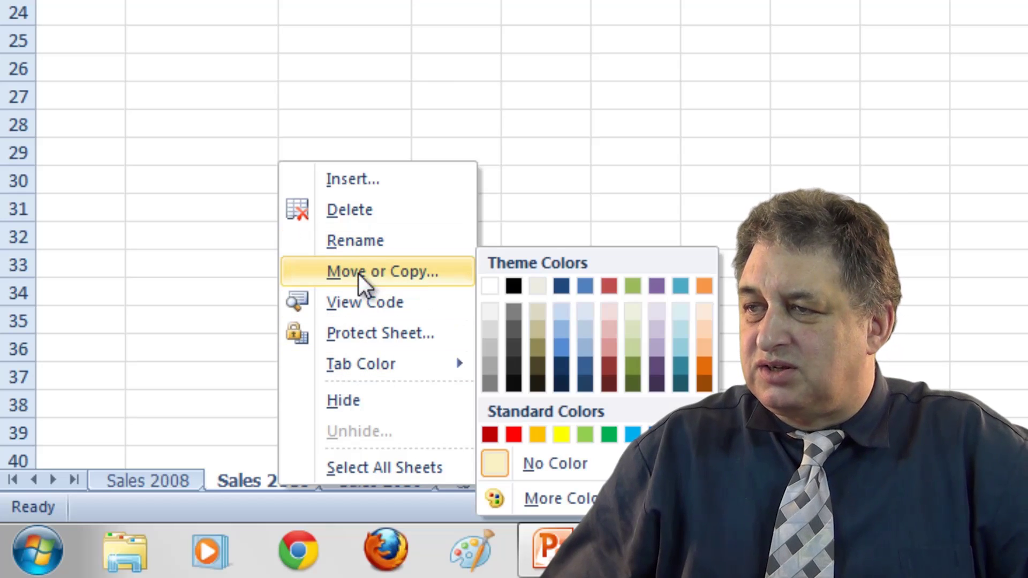
{"action": "left_click", "coordinate": [365, 243]}
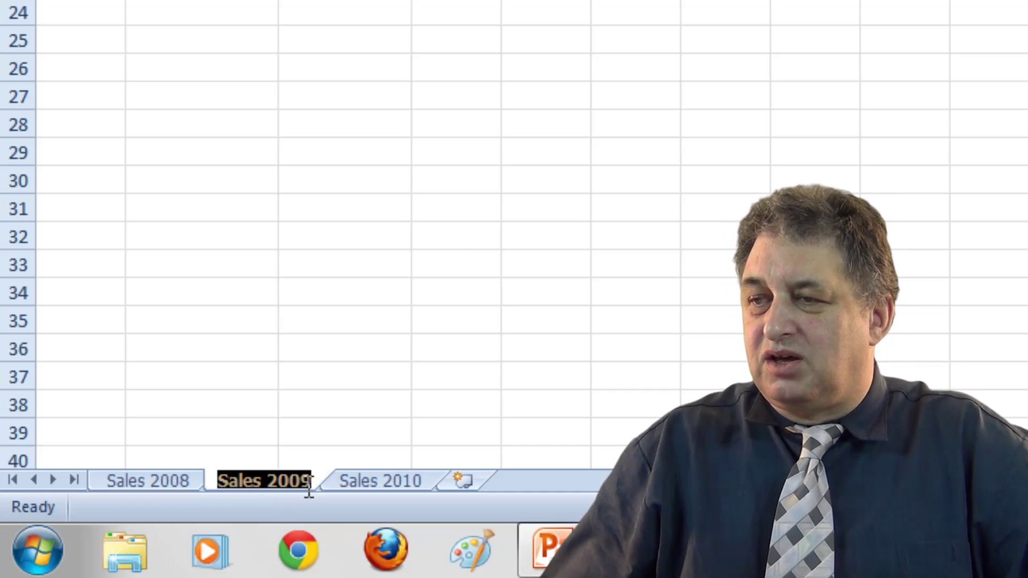
{"action": "left_click_drag", "start_coordinate": [266, 485], "coordinate": [203, 484]}
{"action": "key", "text": "BackSpace"}
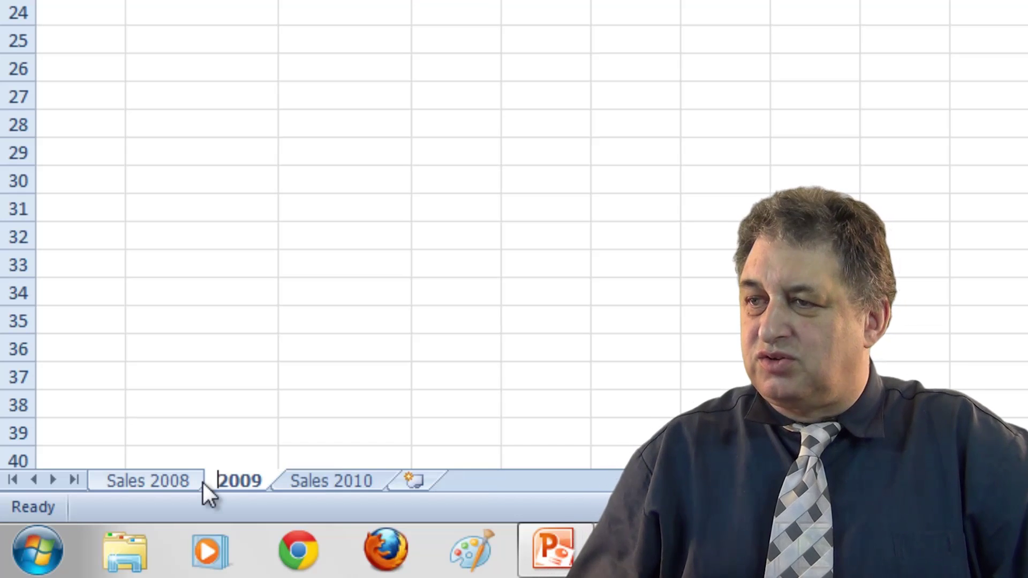
{"action": "left_click", "coordinate": [229, 352]}
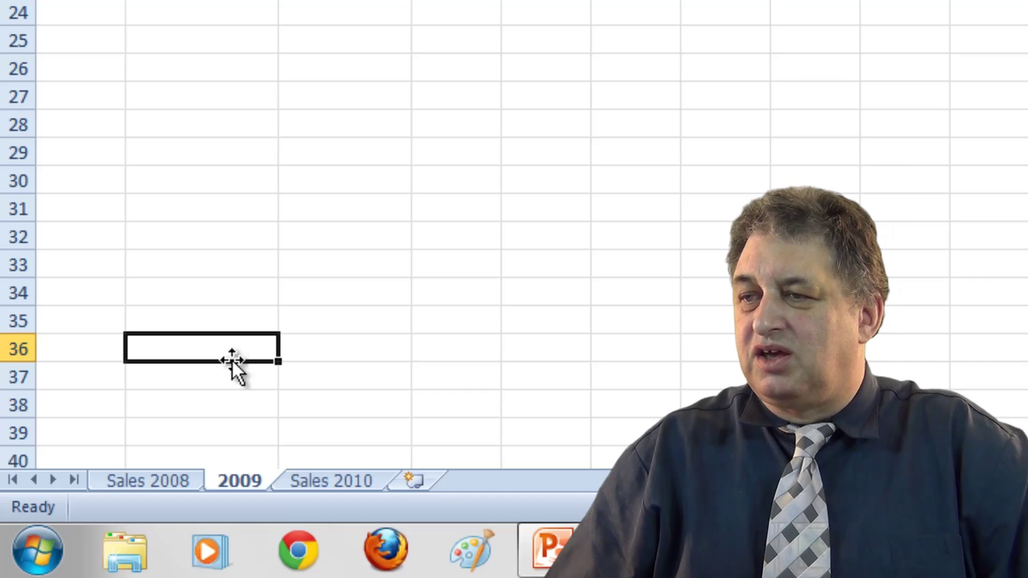
Shorten the name of the Sales 2010 worksheet to 2010
{"action": "left_click", "coordinate": [337, 482]}
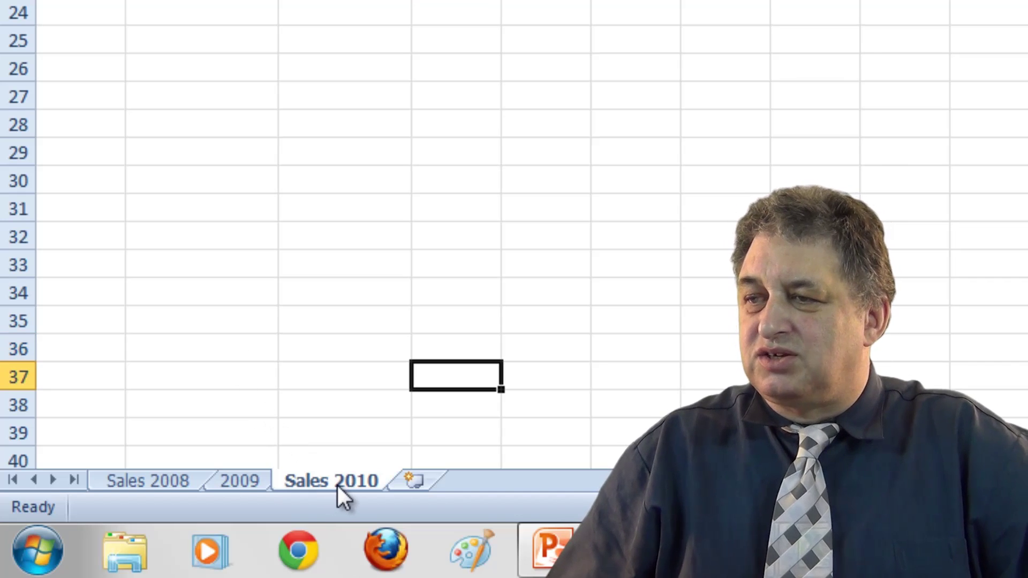
{"action": "right_click", "coordinate": [374, 483]}
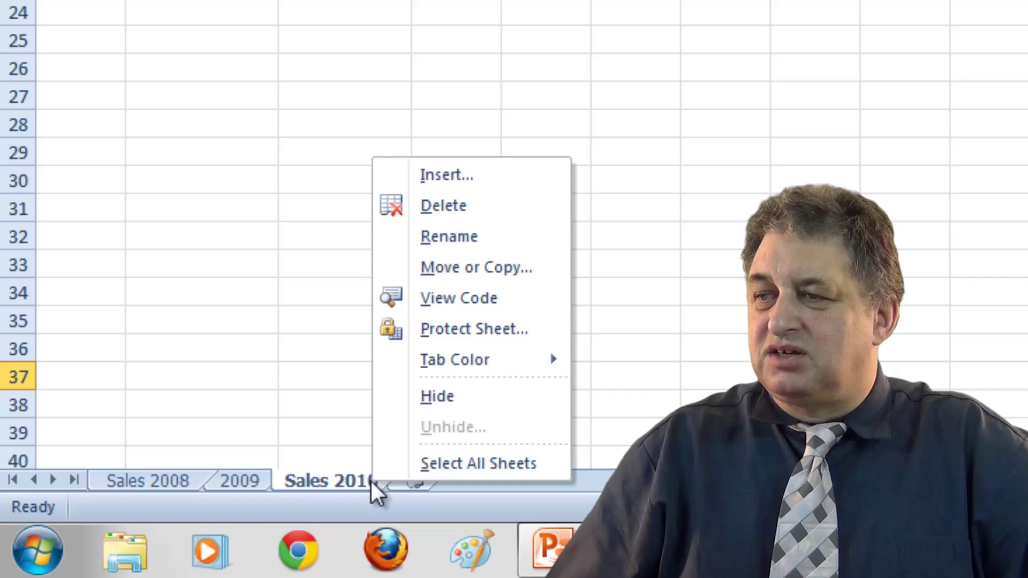
{"action": "left_click", "coordinate": [424, 236]}
{"action": "left_click_drag", "start_coordinate": [338, 488], "coordinate": [278, 487]}
{"action": "key", "text": "Delete"}
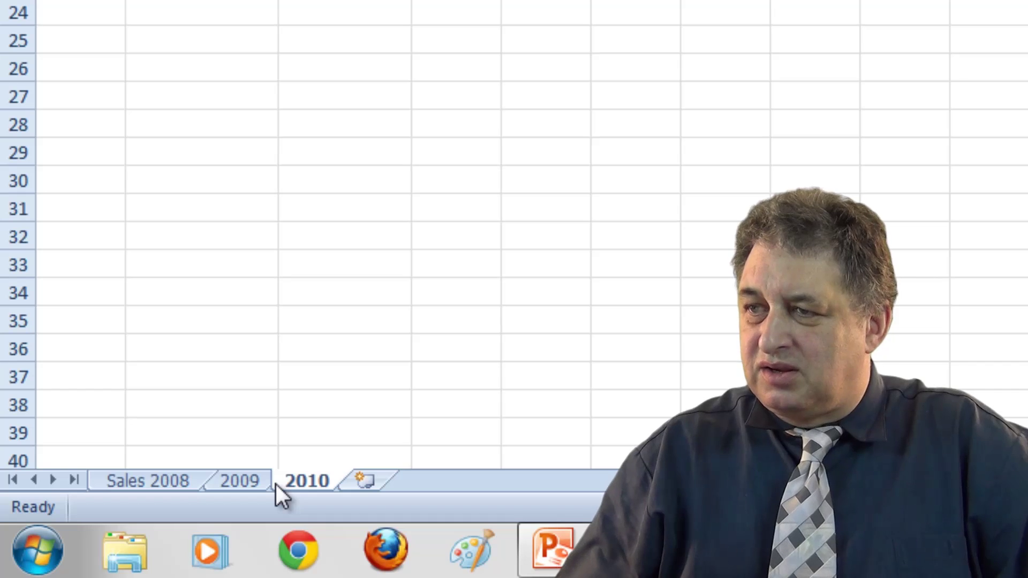
{"action": "left_click", "coordinate": [317, 354]}
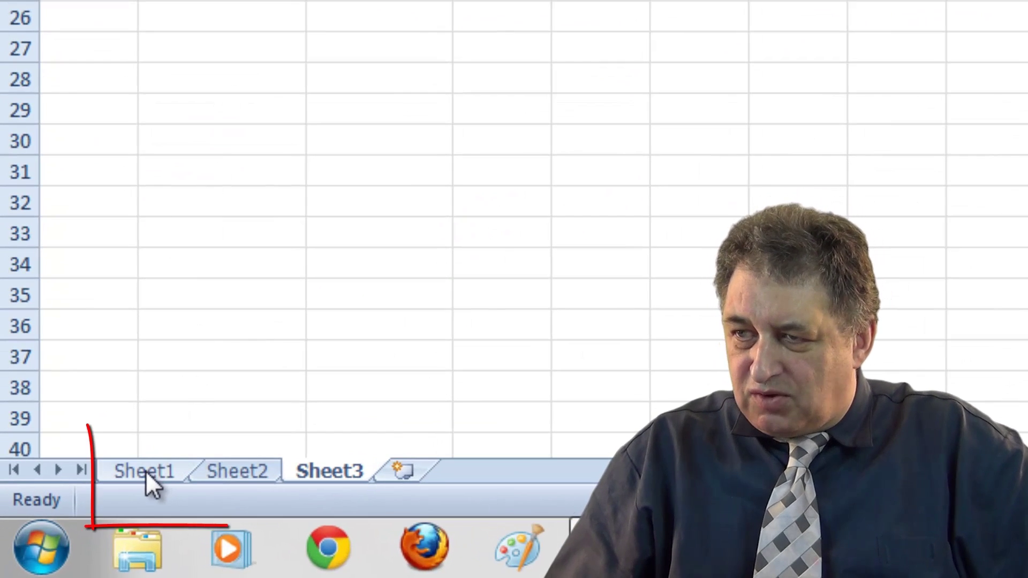
Look through the three sheets and insert a new blank worksheet directly before Sheet2
{"action": "left_click", "coordinate": [155, 472]}
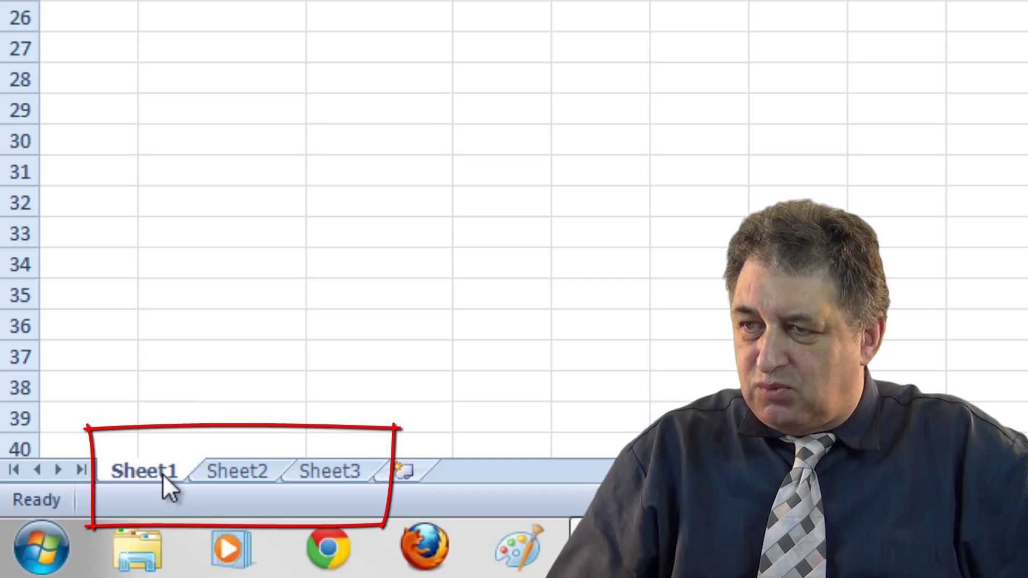
{"action": "left_click", "coordinate": [233, 475]}
{"action": "left_click", "coordinate": [342, 472]}
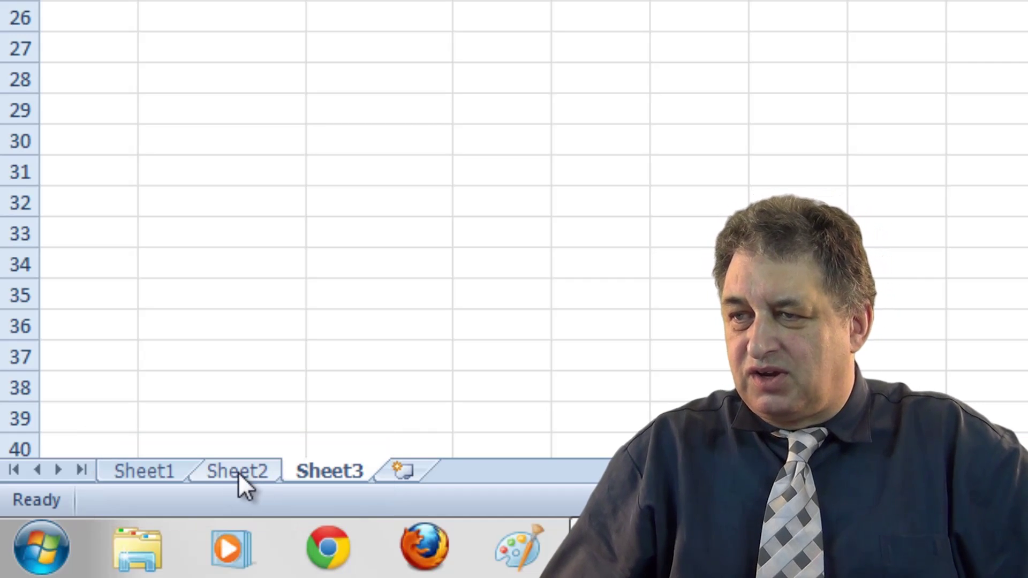
{"action": "left_click", "coordinate": [239, 472]}
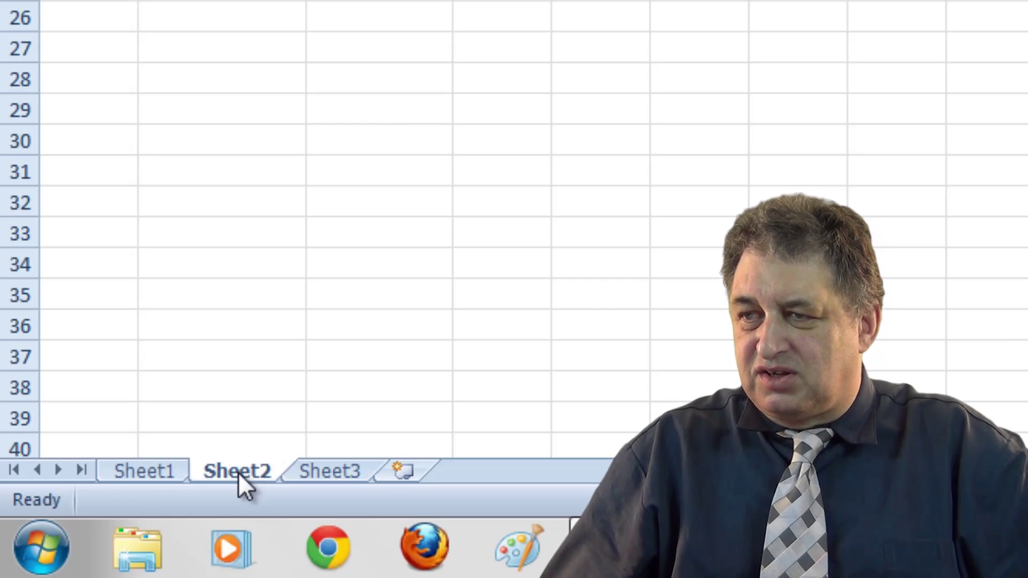
{"action": "right_click", "coordinate": [239, 472]}
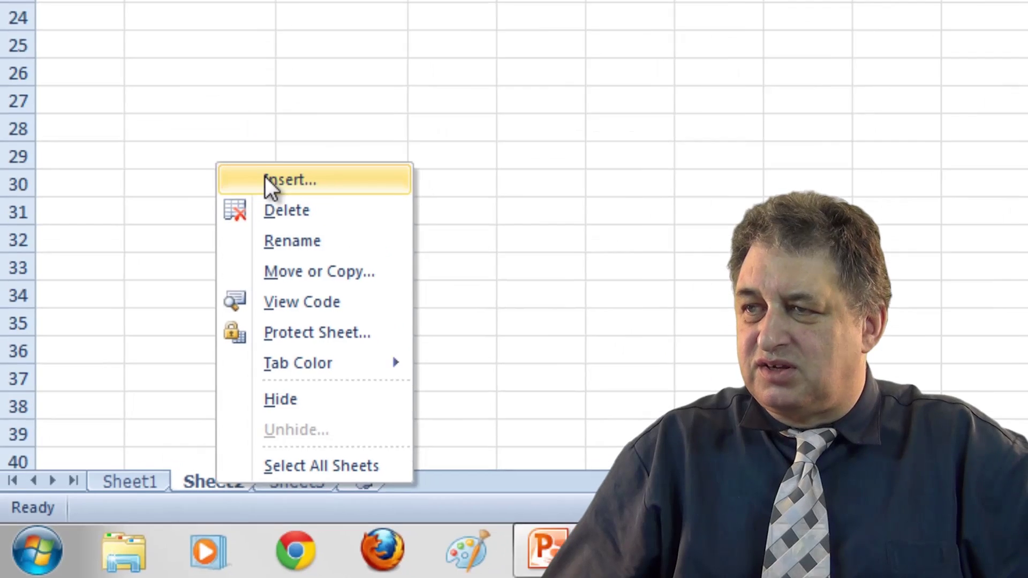
{"action": "left_click", "coordinate": [265, 179]}
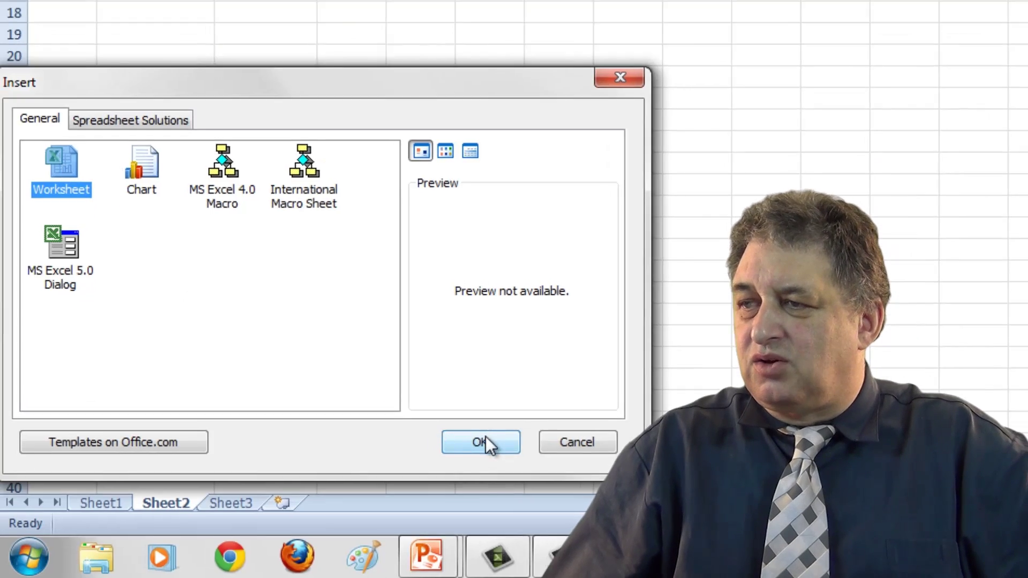
{"action": "left_click", "coordinate": [485, 435]}
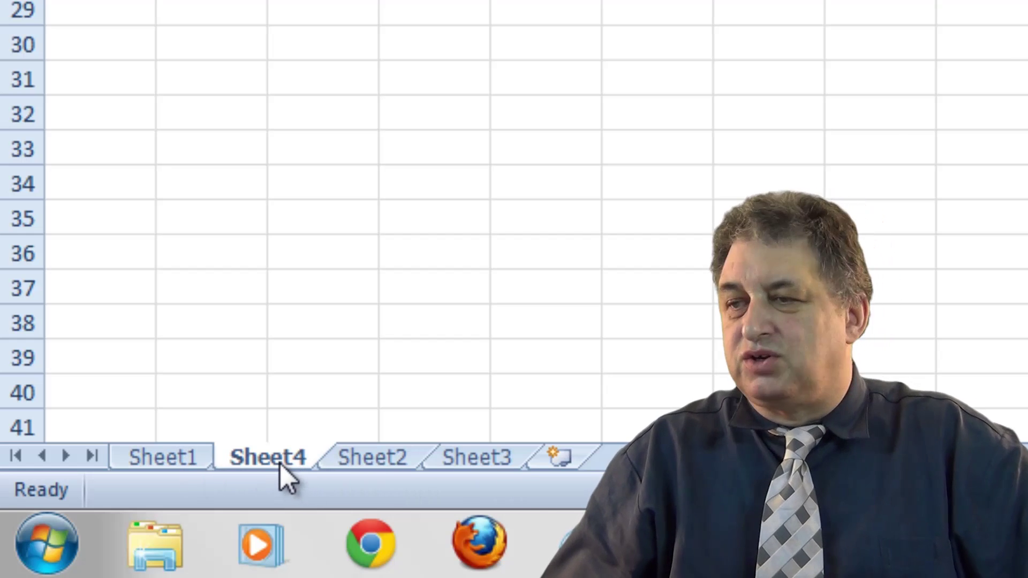
Insert another blank worksheet directly before Sheet3 and check its place among the sheets
{"action": "left_click", "coordinate": [508, 458]}
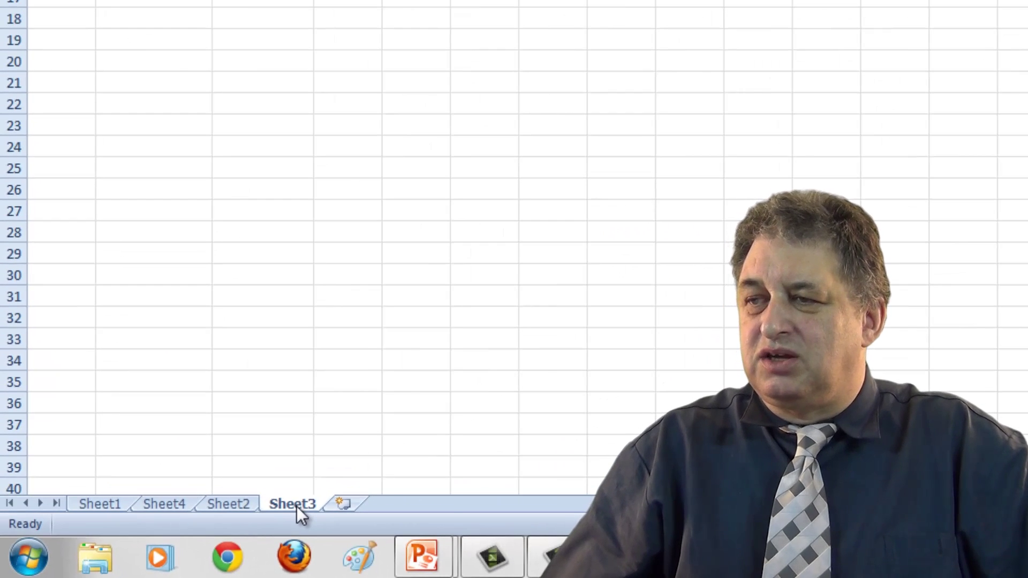
{"action": "right_click", "coordinate": [297, 506]}
{"action": "left_click", "coordinate": [361, 274]}
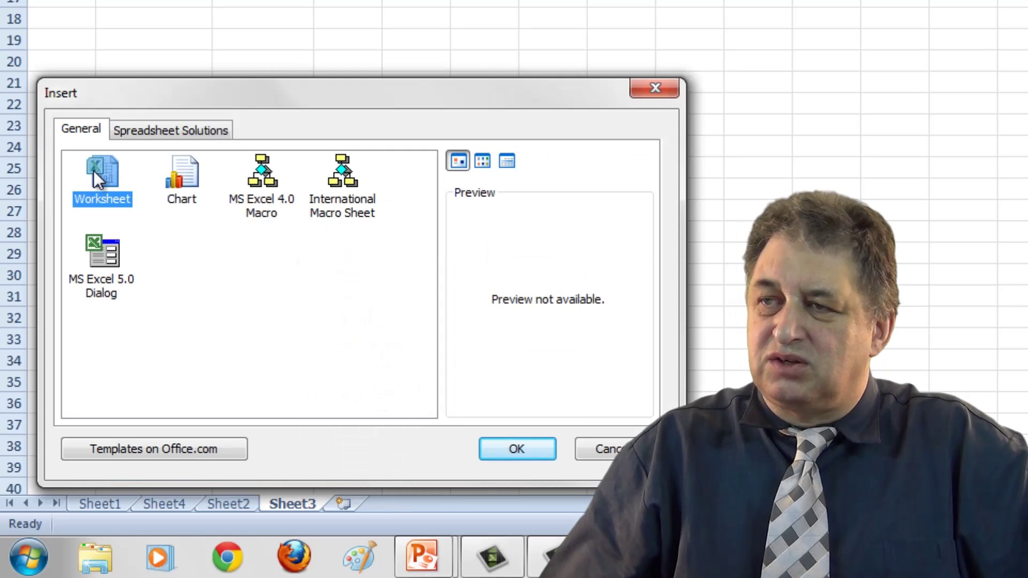
{"action": "left_click", "coordinate": [530, 449]}
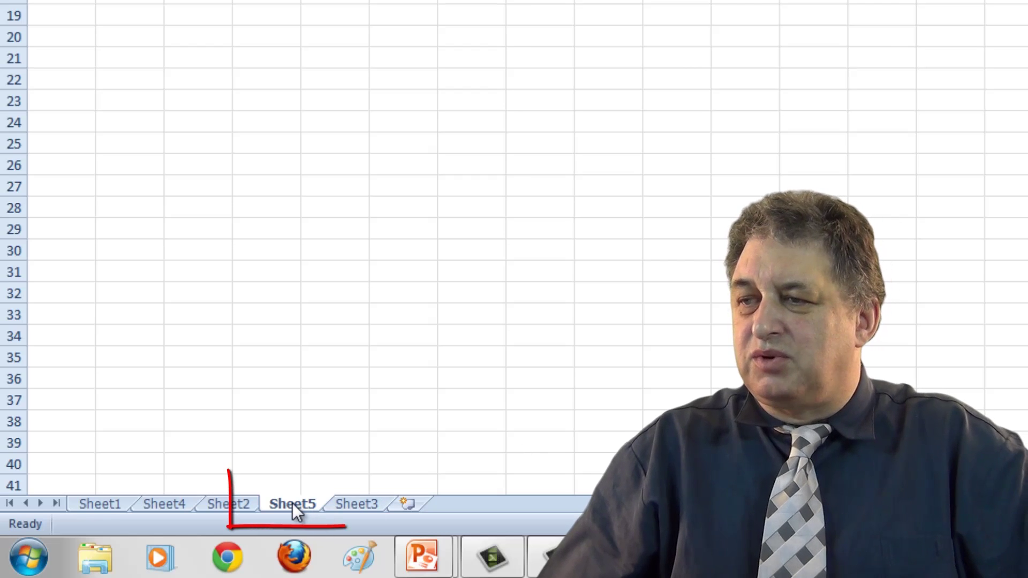
{"action": "left_click", "coordinate": [358, 508]}
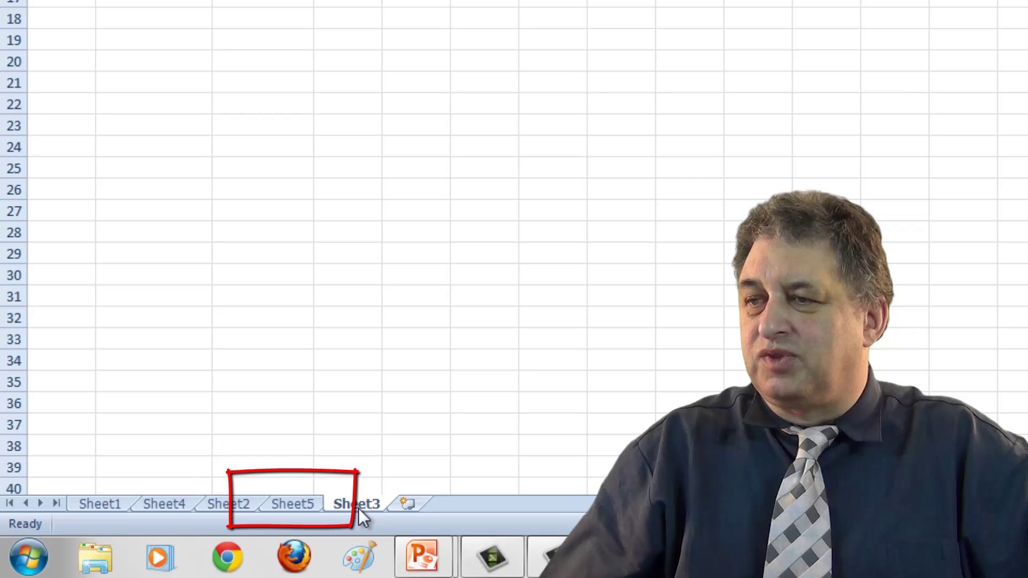
{"action": "left_click", "coordinate": [296, 506]}
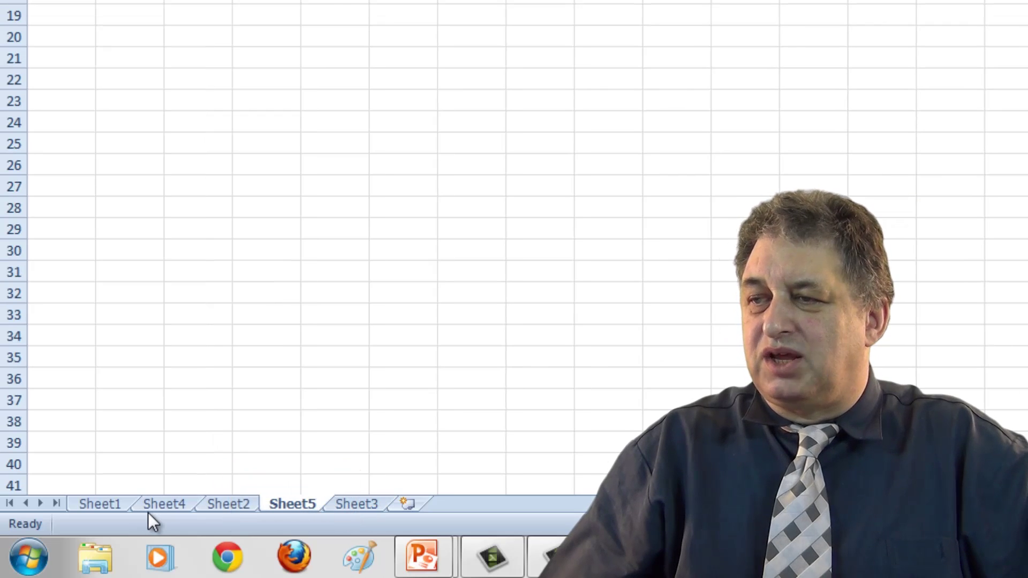
{"action": "left_click", "coordinate": [343, 357]}
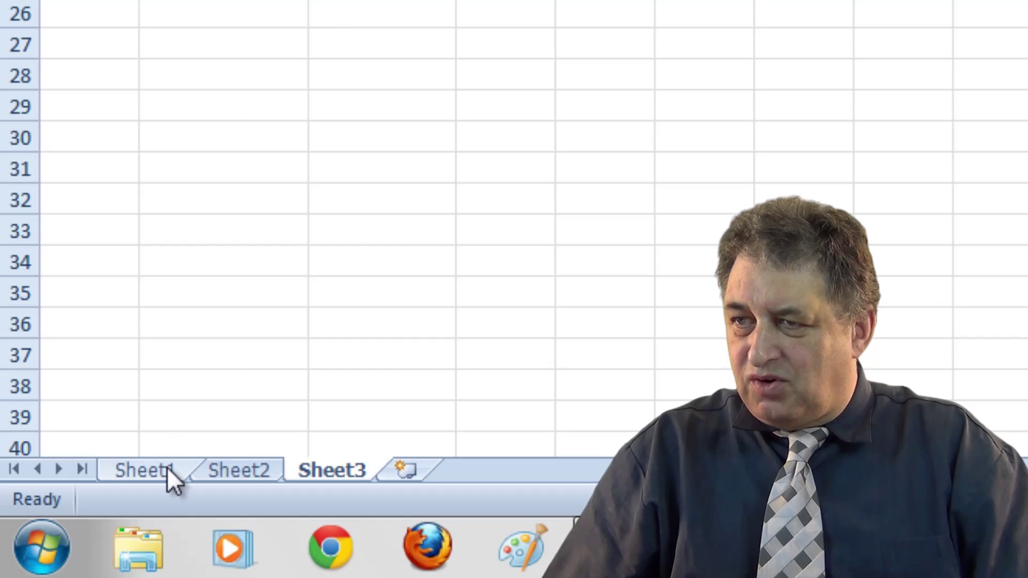
Look through Sheet1, Sheet2 and Sheet3 and permanently delete Sheet2 with its data
{"action": "left_click", "coordinate": [166, 468]}
{"action": "left_click", "coordinate": [239, 471]}
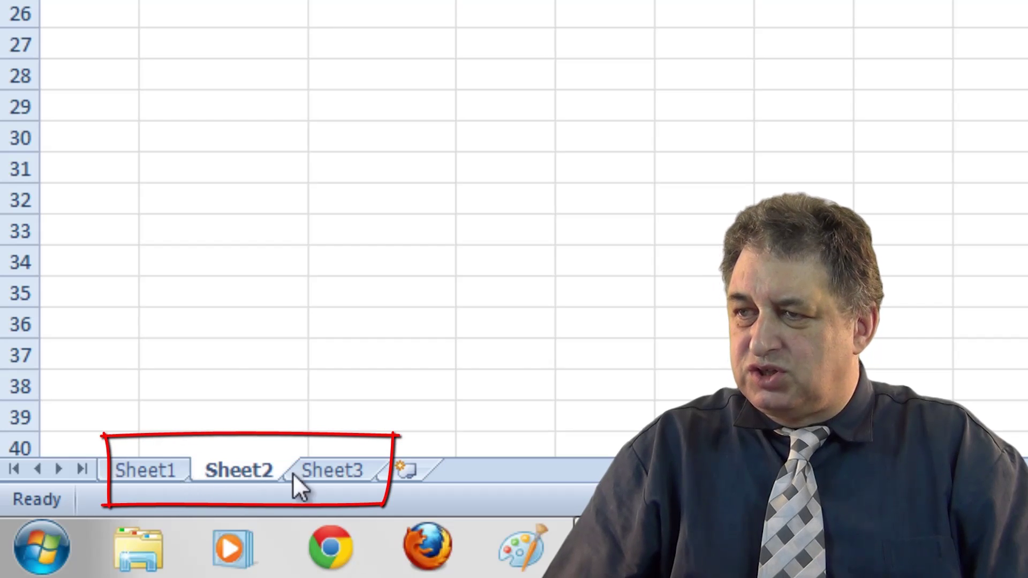
{"action": "left_click", "coordinate": [332, 471]}
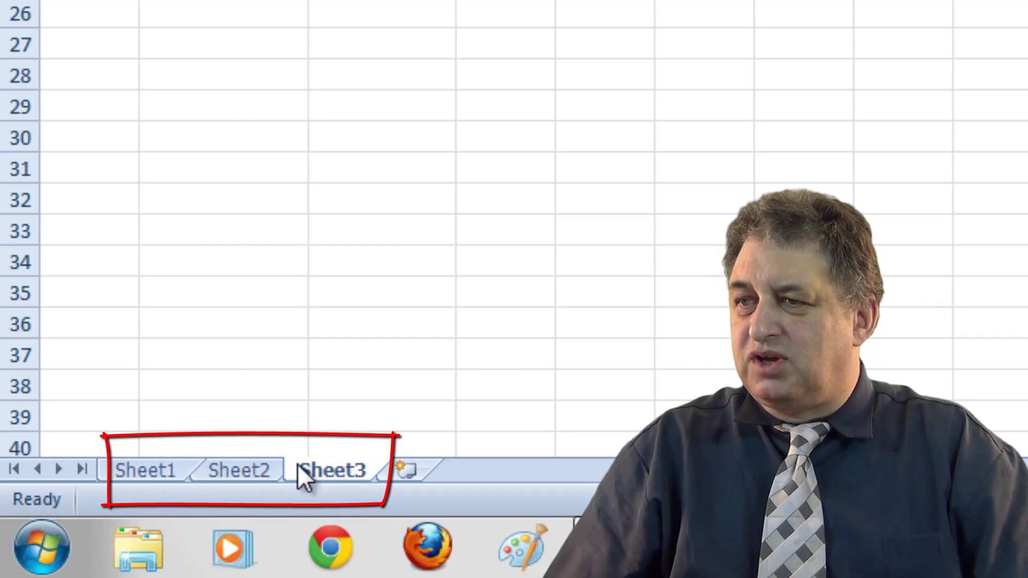
{"action": "left_click", "coordinate": [233, 473]}
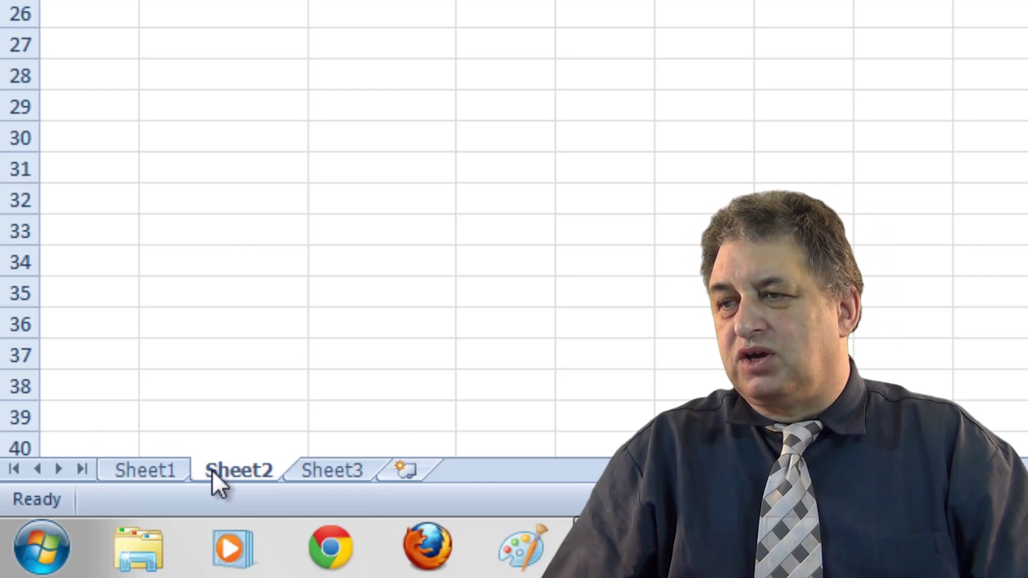
{"action": "right_click", "coordinate": [242, 471]}
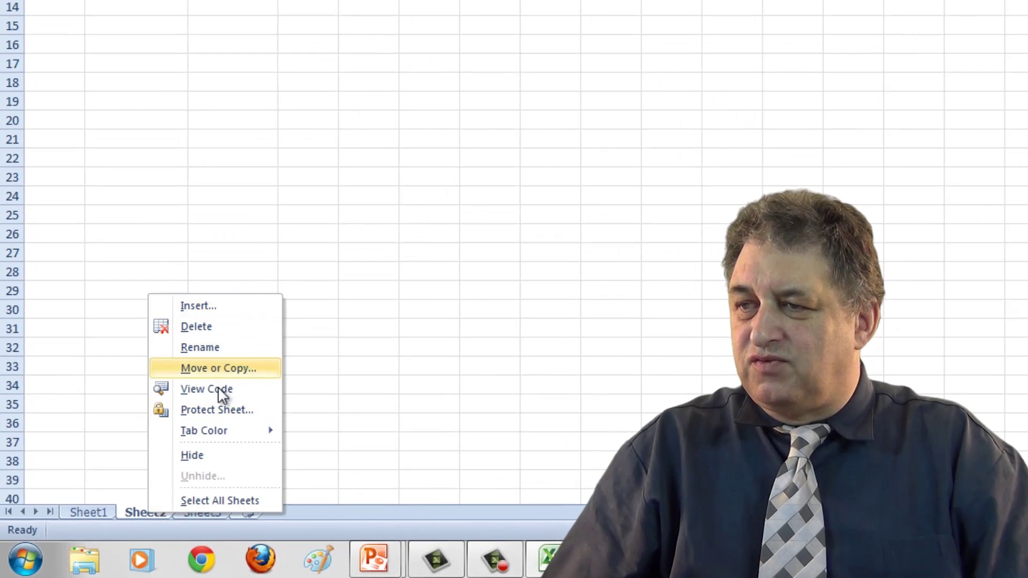
{"action": "left_click", "coordinate": [200, 328]}
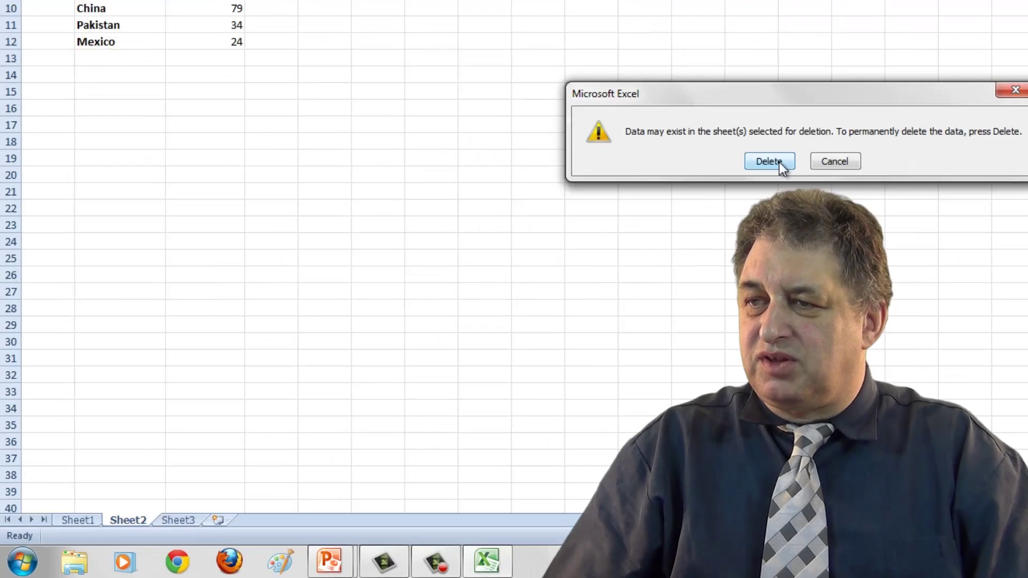
{"action": "left_click", "coordinate": [557, 277]}
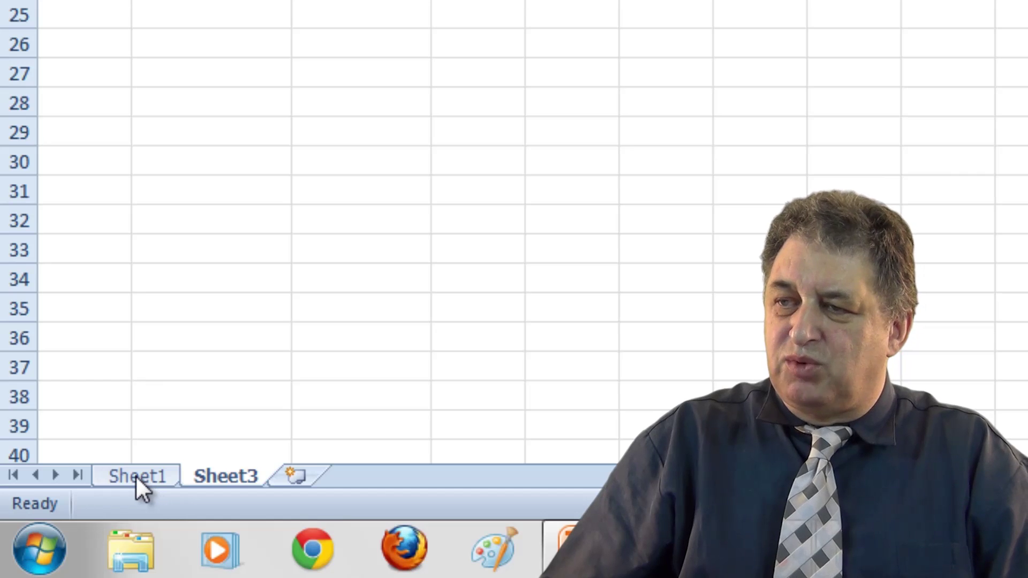
Permanently delete the Sheet1 worksheet together with its data
{"action": "left_click", "coordinate": [136, 476]}
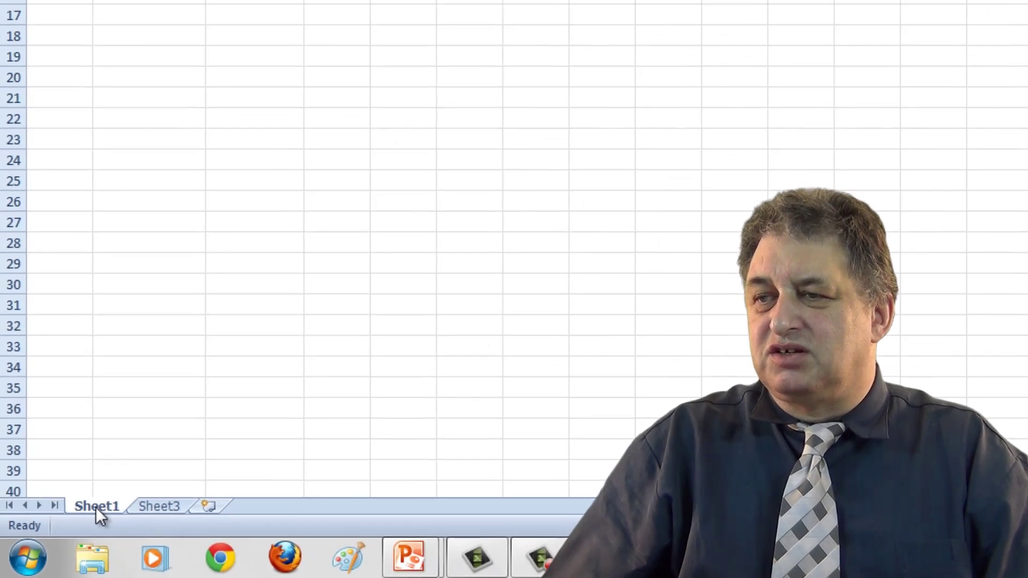
{"action": "right_click", "coordinate": [97, 507]}
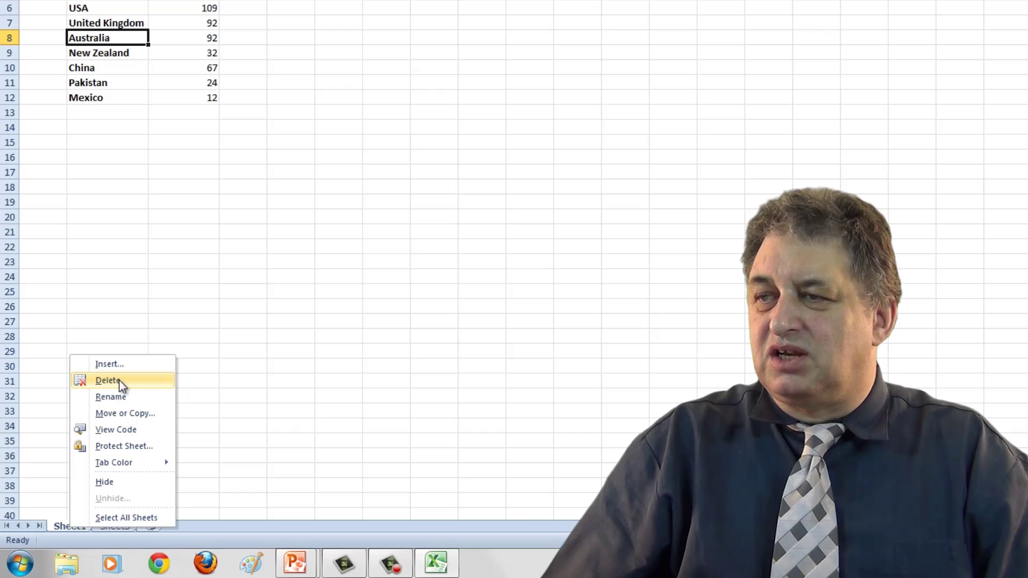
{"action": "left_click", "coordinate": [118, 380]}
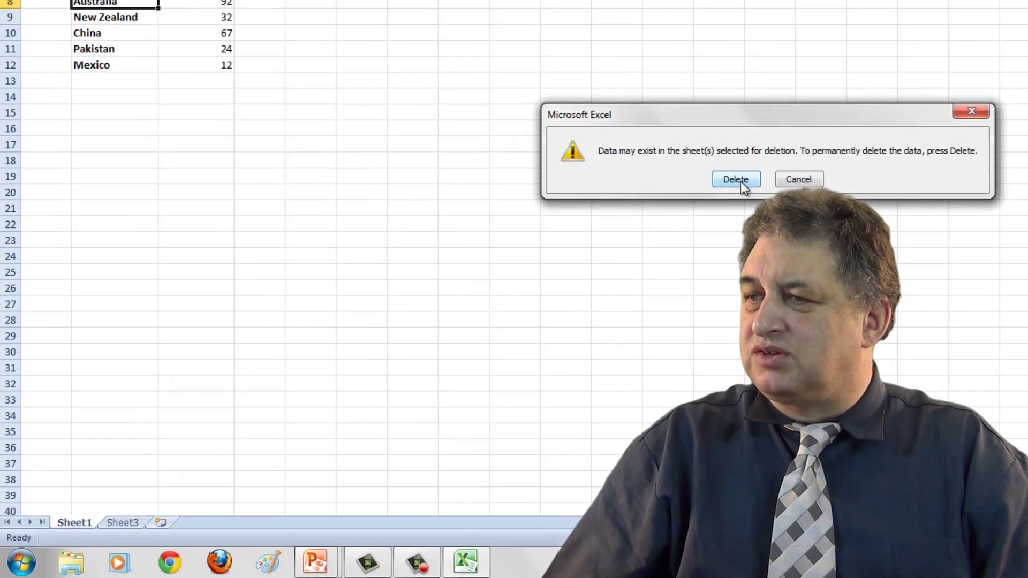
{"action": "left_click", "coordinate": [737, 180]}
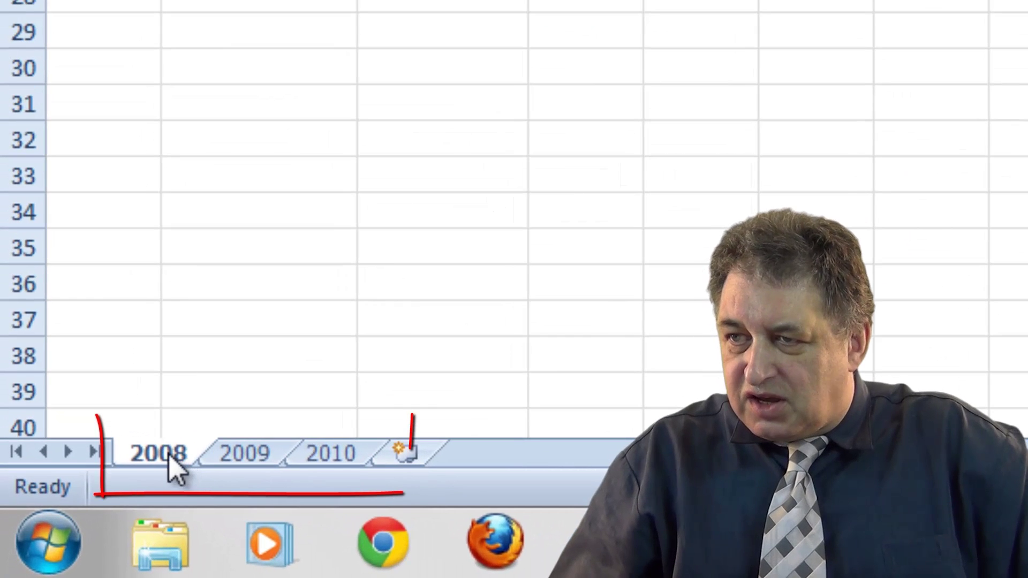
Look through the 2008, 2009 and 2010 worksheets and move 2008 directly before 2010 within Worksheets.xlsx
{"action": "left_click", "coordinate": [235, 457]}
{"action": "left_click", "coordinate": [347, 463]}
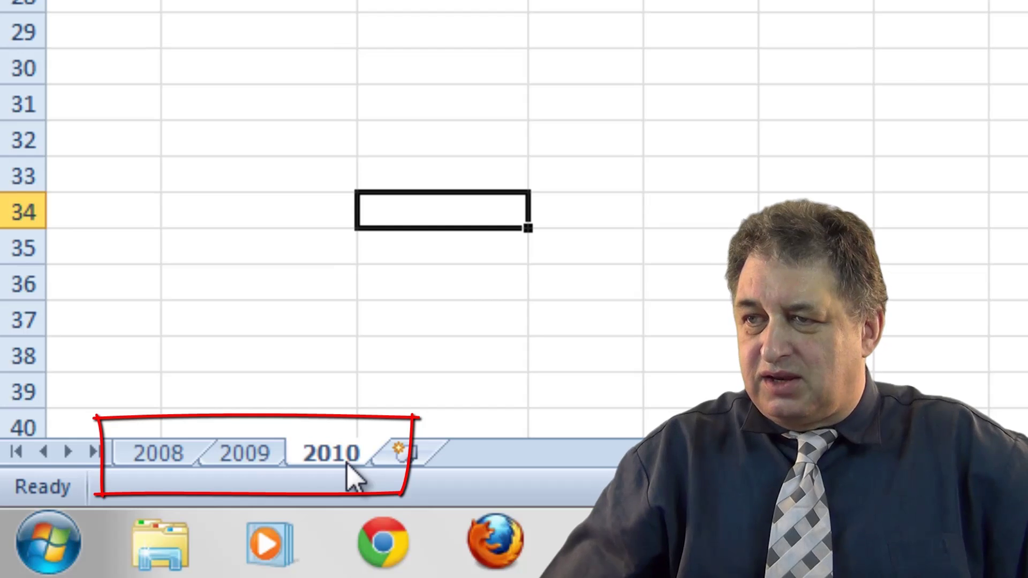
{"action": "left_click", "coordinate": [173, 455]}
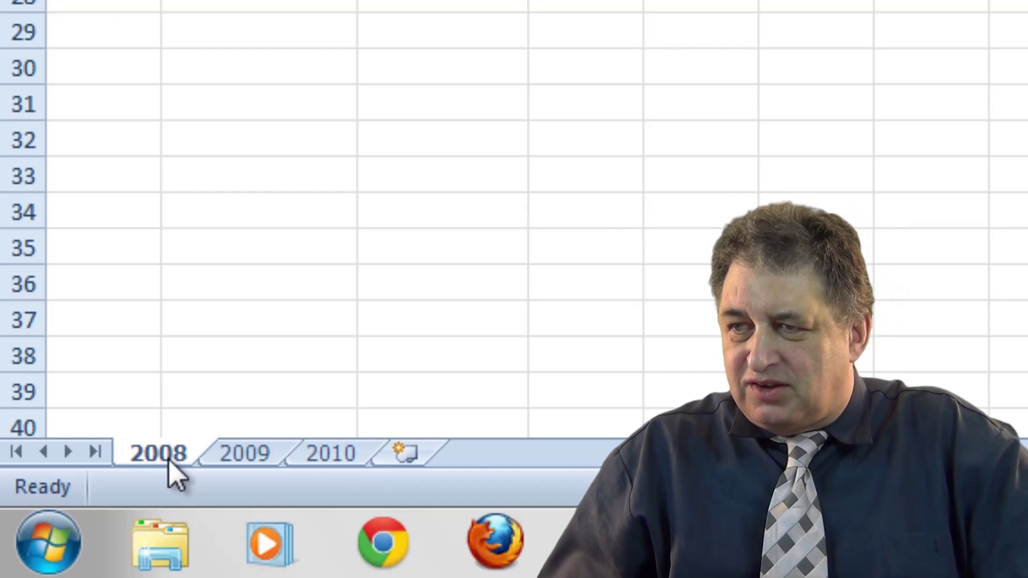
{"action": "right_click", "coordinate": [168, 459]}
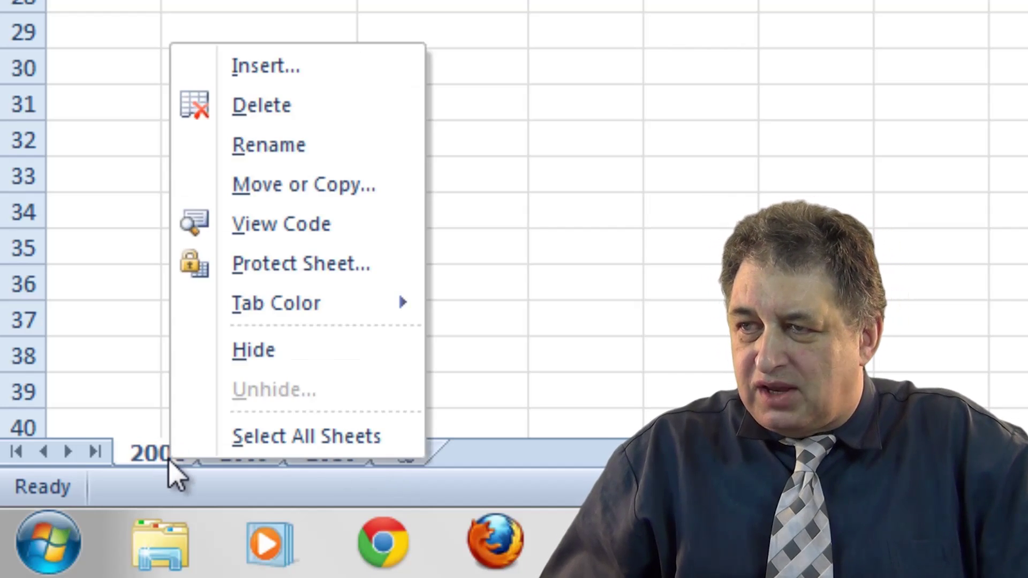
{"action": "left_click", "coordinate": [313, 184]}
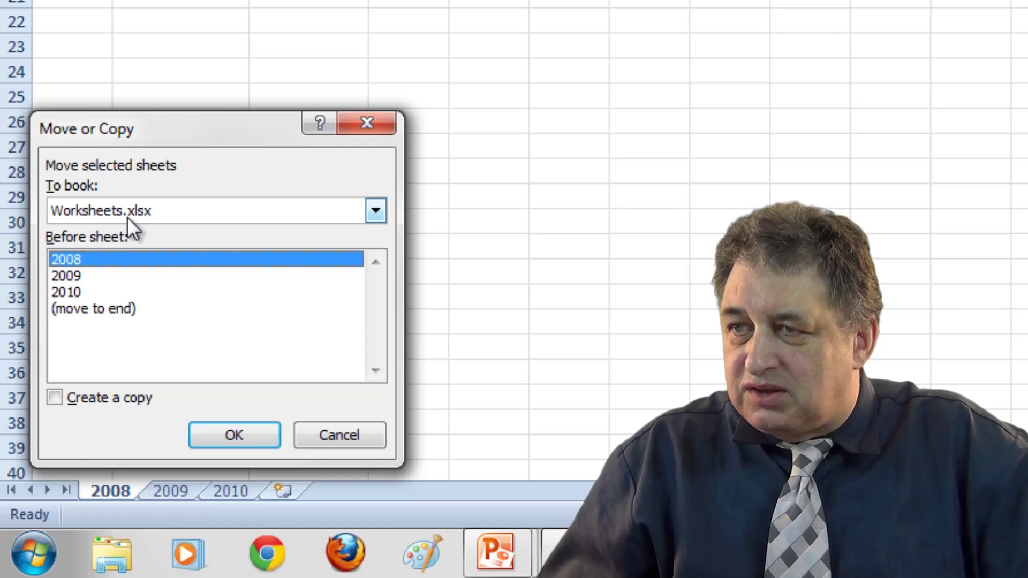
{"action": "left_click_drag", "start_coordinate": [106, 128], "coordinate": [294, 73]}
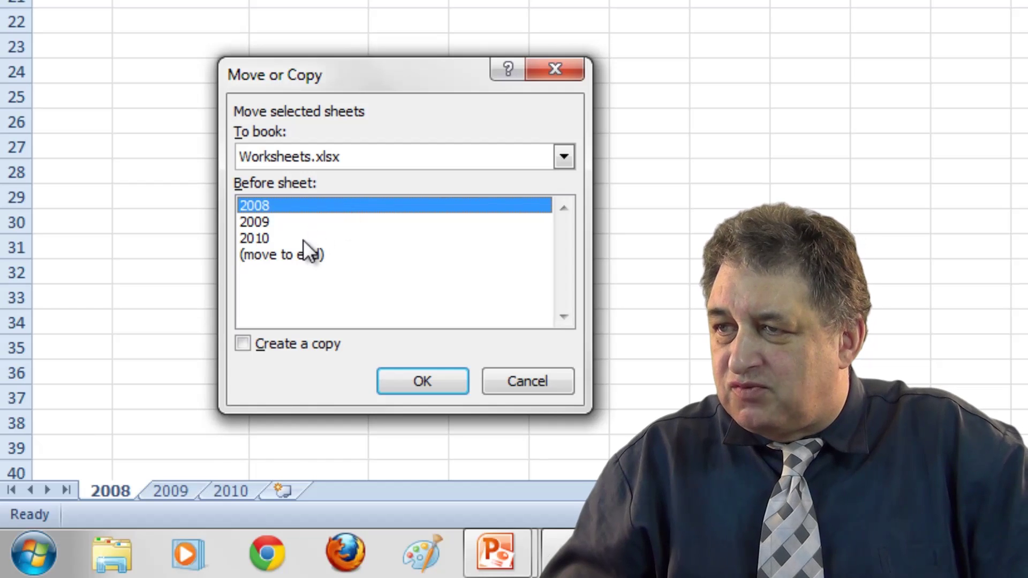
{"action": "left_click", "coordinate": [274, 239]}
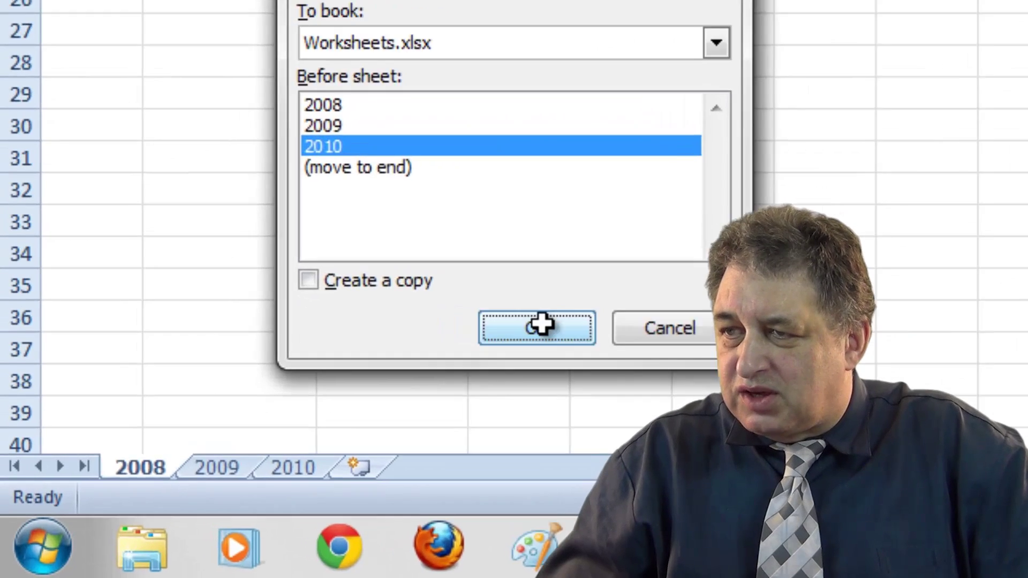
{"action": "left_click", "coordinate": [427, 380]}
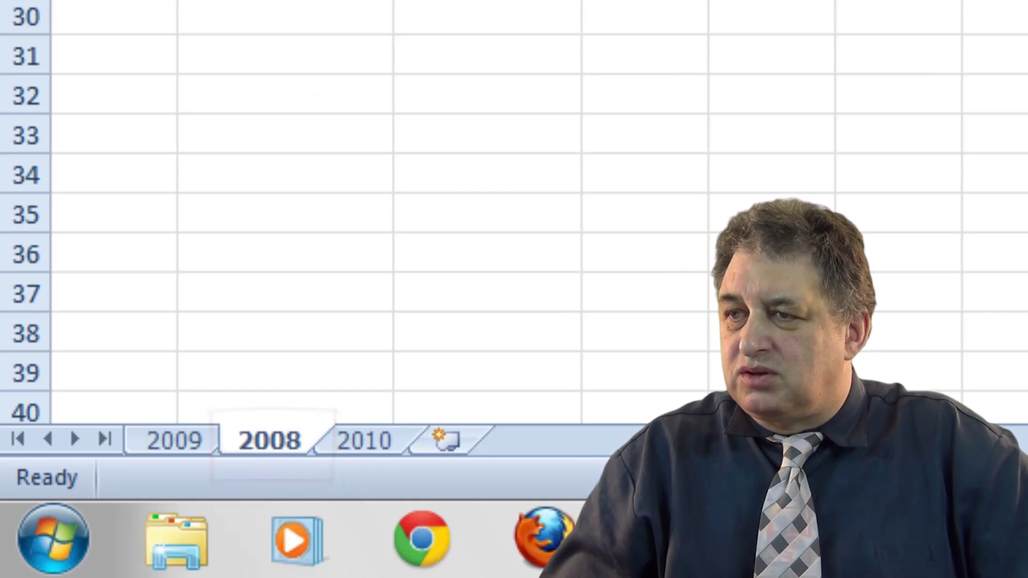
{"action": "left_click", "coordinate": [316, 210]}
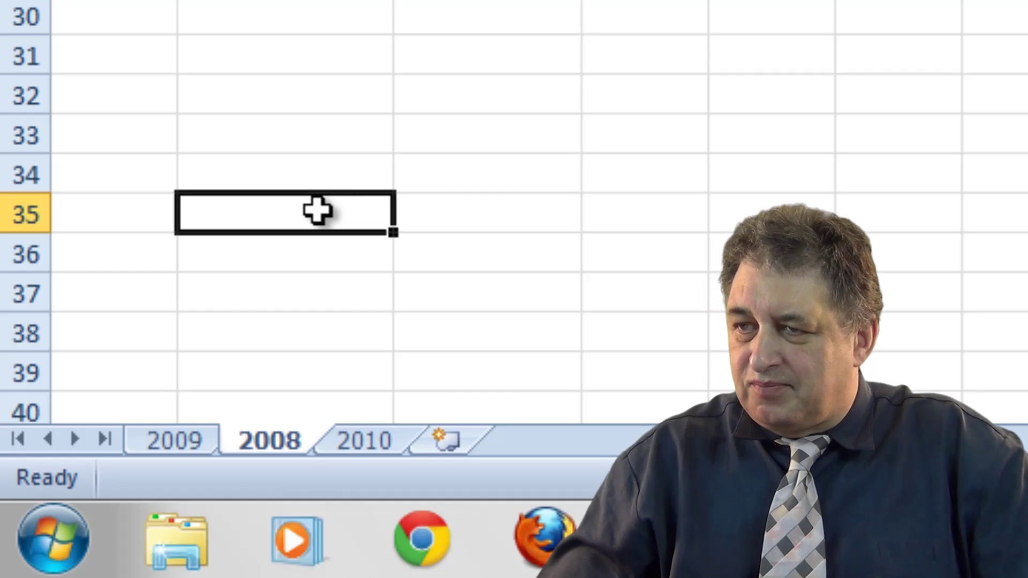
Move the 2008 worksheet back directly before 2009 using the Move or Copy command
{"action": "right_click", "coordinate": [271, 443]}
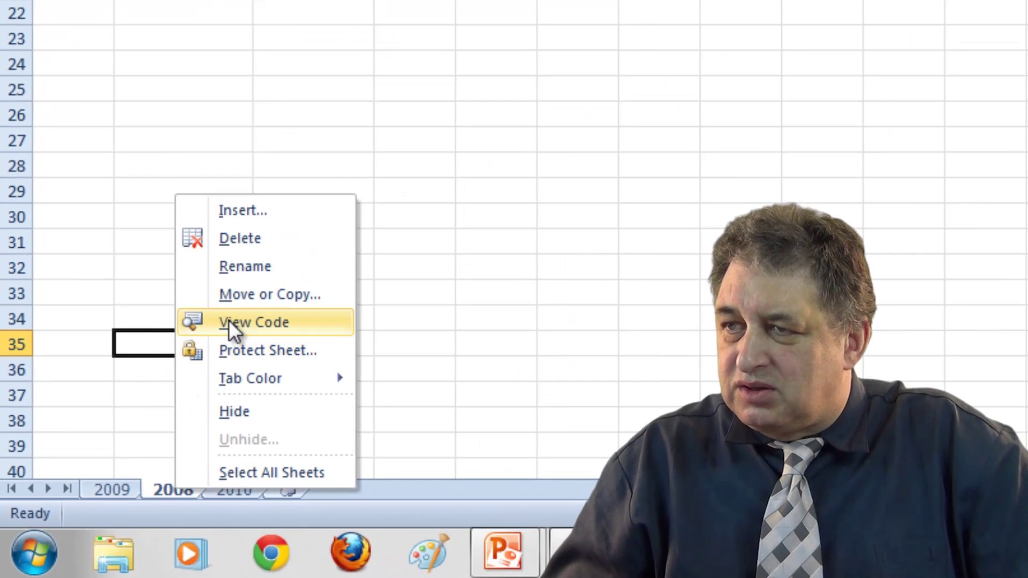
{"action": "left_click", "coordinate": [252, 296]}
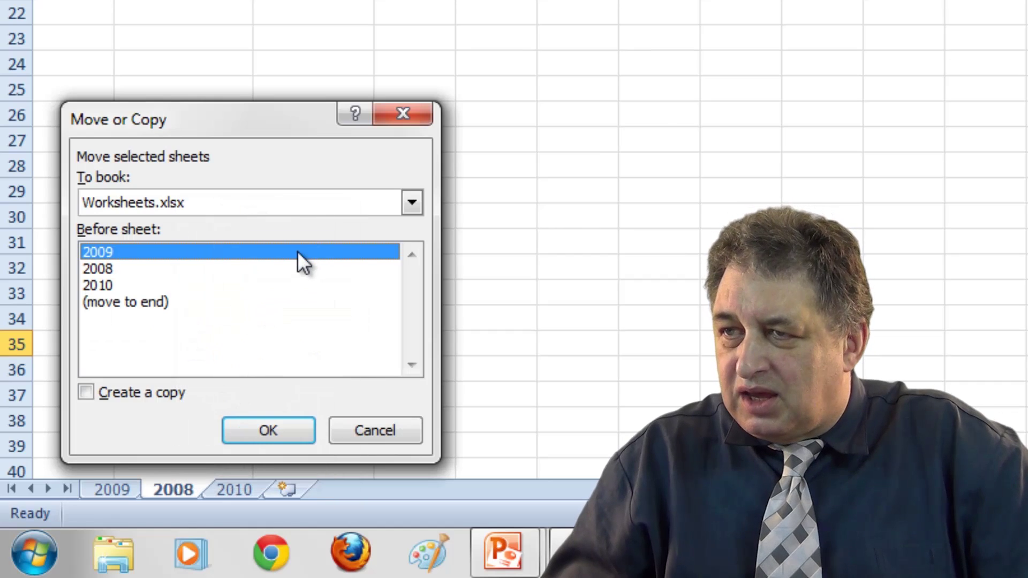
{"action": "left_click_drag", "start_coordinate": [180, 111], "coordinate": [460, 60]}
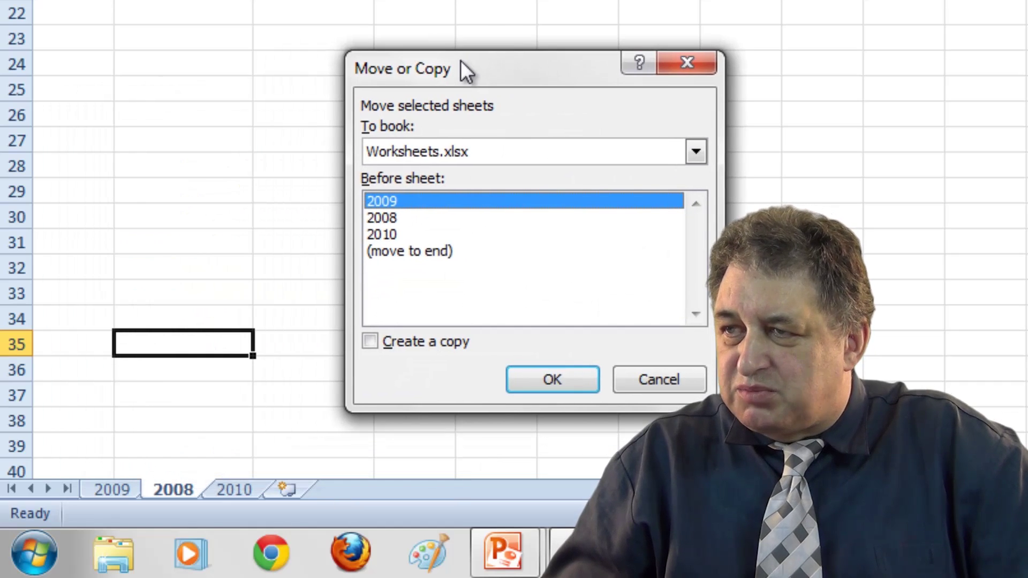
{"action": "left_click", "coordinate": [554, 380]}
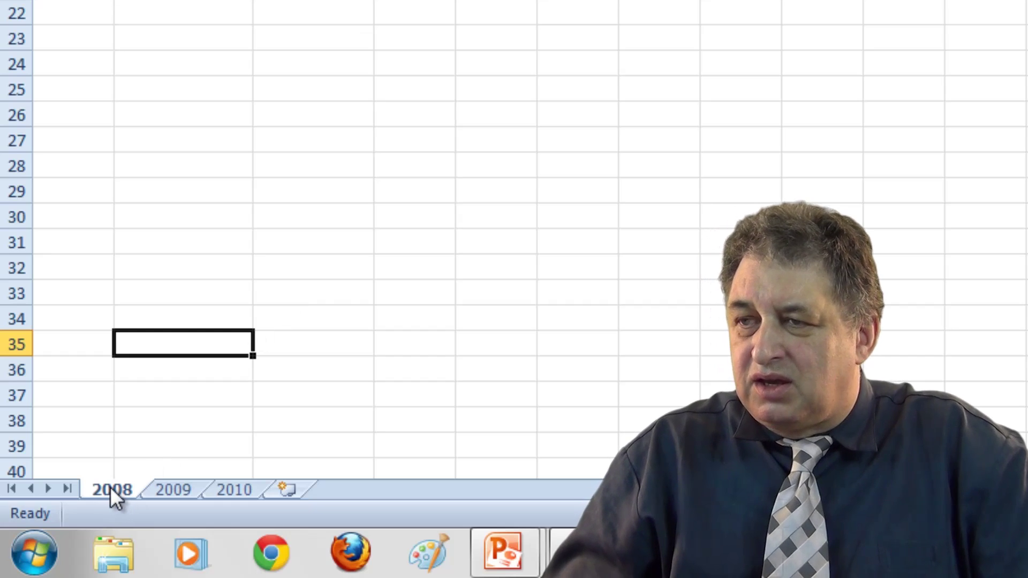
Reorder the 2008 worksheet directly among the sheets, placing it between 2009 and 2010 and back before 2009
{"action": "left_click_drag", "start_coordinate": [216, 487], "coordinate": [237, 486]}
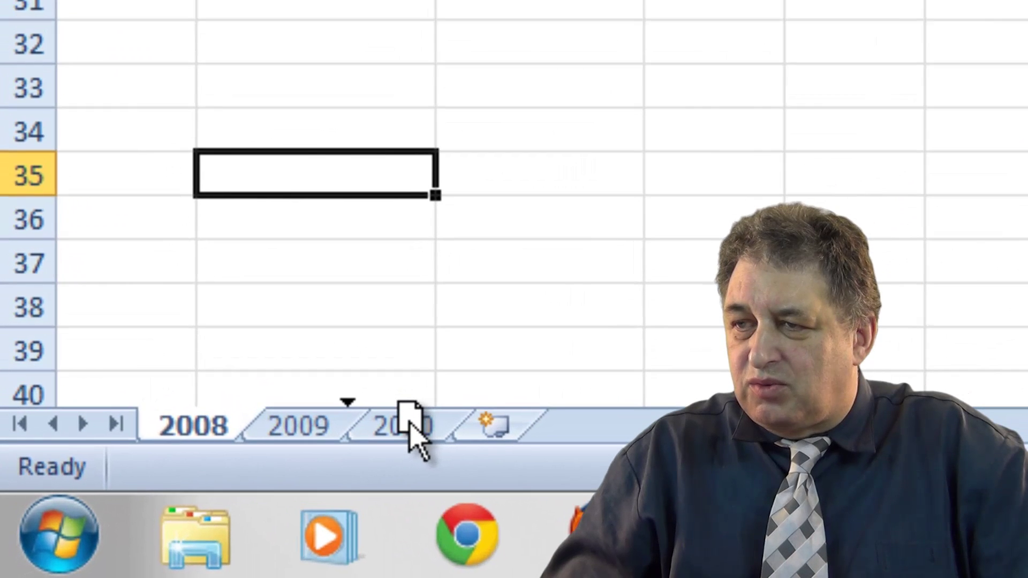
{"action": "left_click_drag", "start_coordinate": [409, 424], "coordinate": [410, 424]}
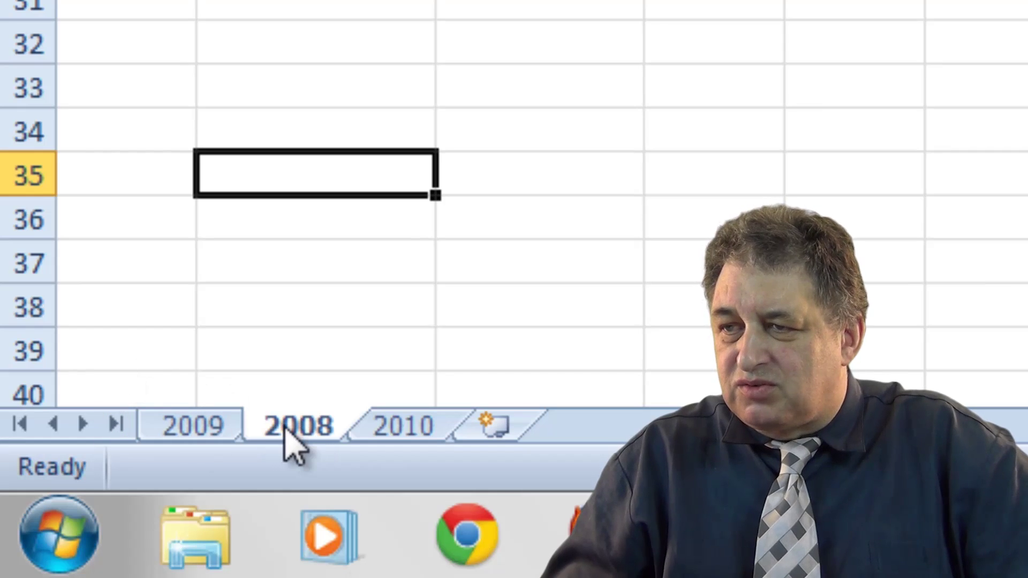
{"action": "left_click_drag", "start_coordinate": [284, 429], "coordinate": [177, 425]}
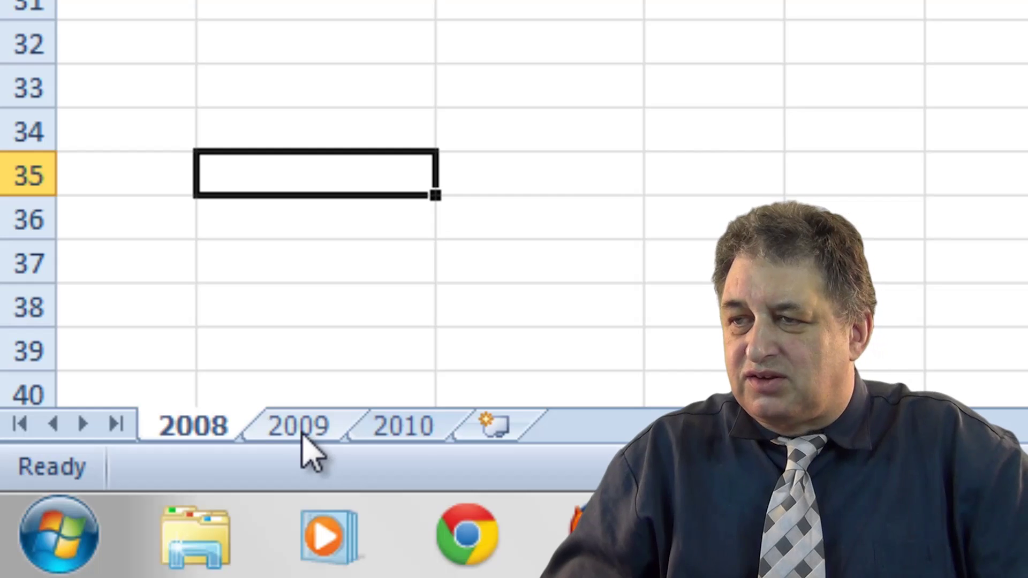
Move the 2010 worksheet in front of 2008 and back to the end of the workbook
{"action": "left_click", "coordinate": [428, 426]}
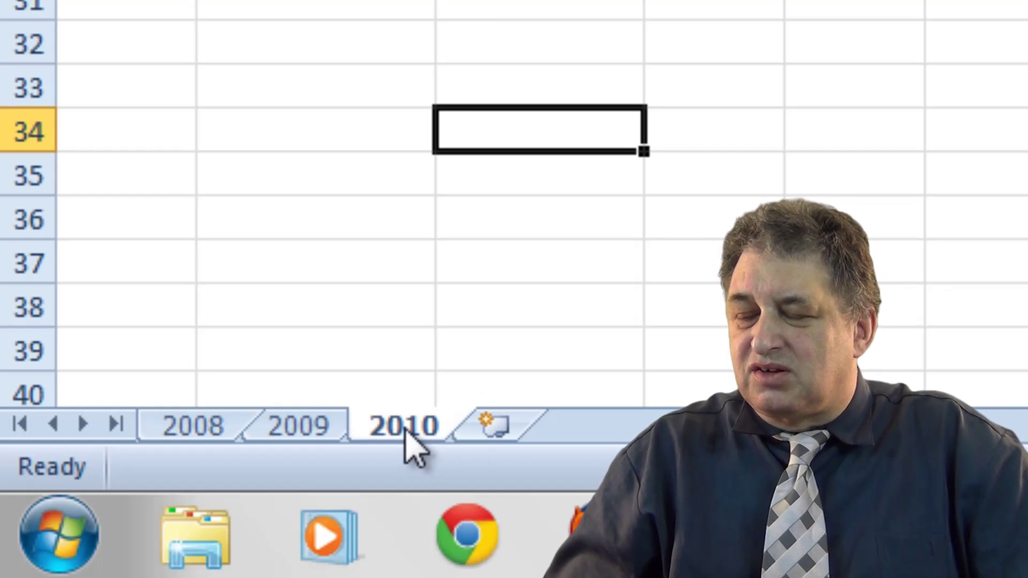
{"action": "left_click_drag", "start_coordinate": [405, 429], "coordinate": [211, 435]}
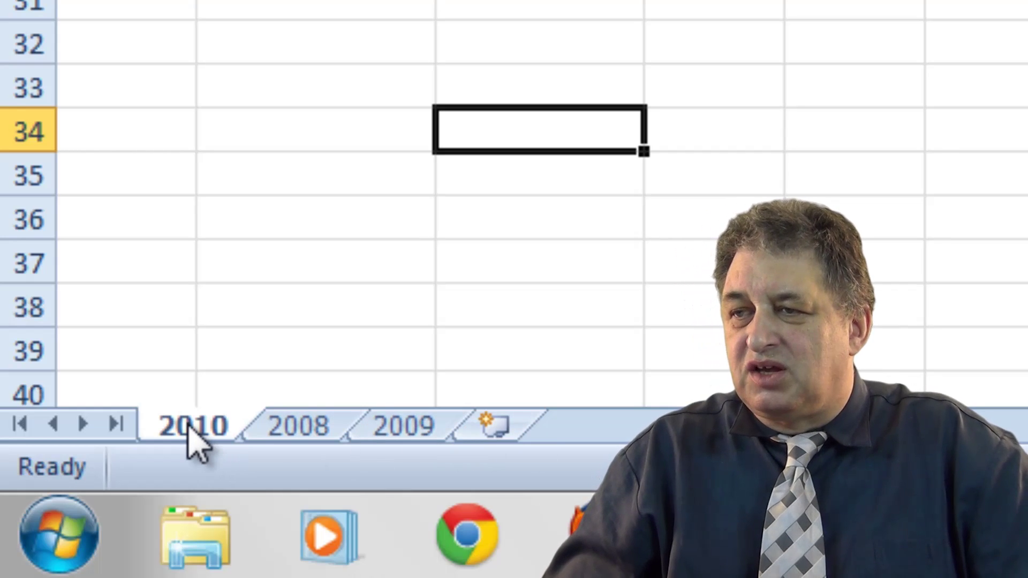
{"action": "left_click_drag", "start_coordinate": [189, 426], "coordinate": [519, 436]}
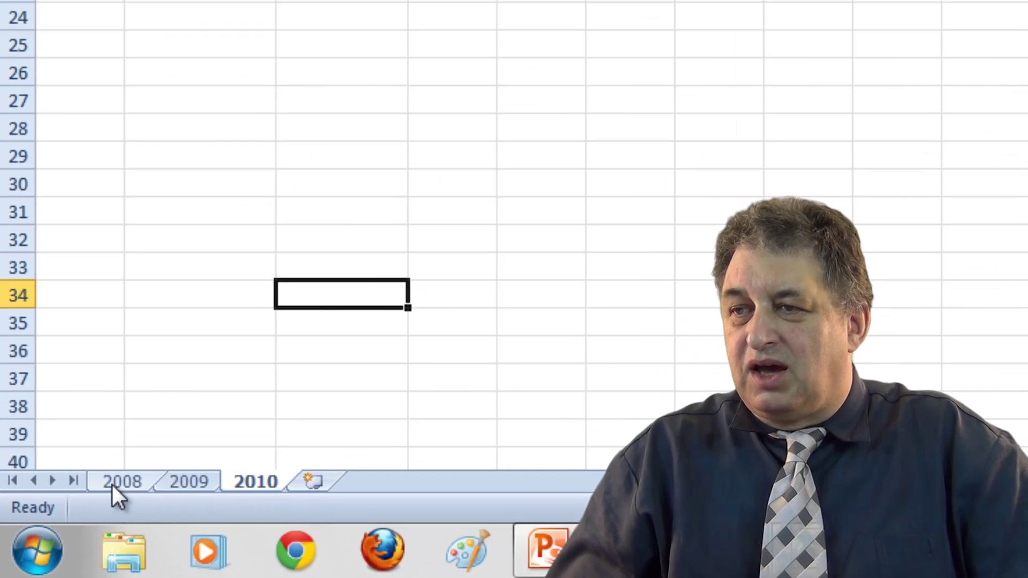
Copy the 2008 worksheet to the end of the workbook, after 2010, and delete that copy
{"action": "left_click", "coordinate": [184, 426]}
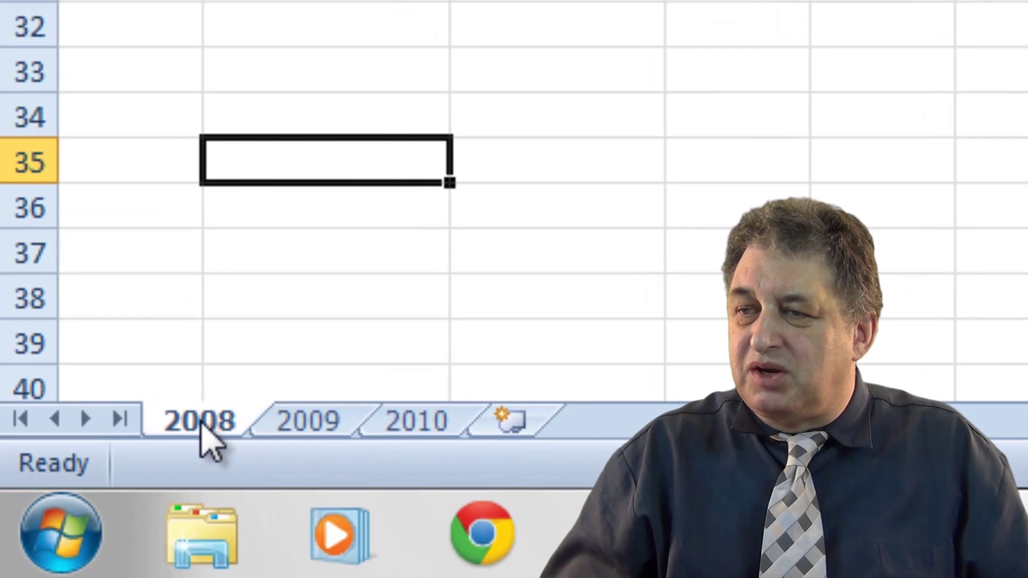
{"action": "left_click_drag", "start_coordinate": [202, 423], "coordinate": [535, 420]}
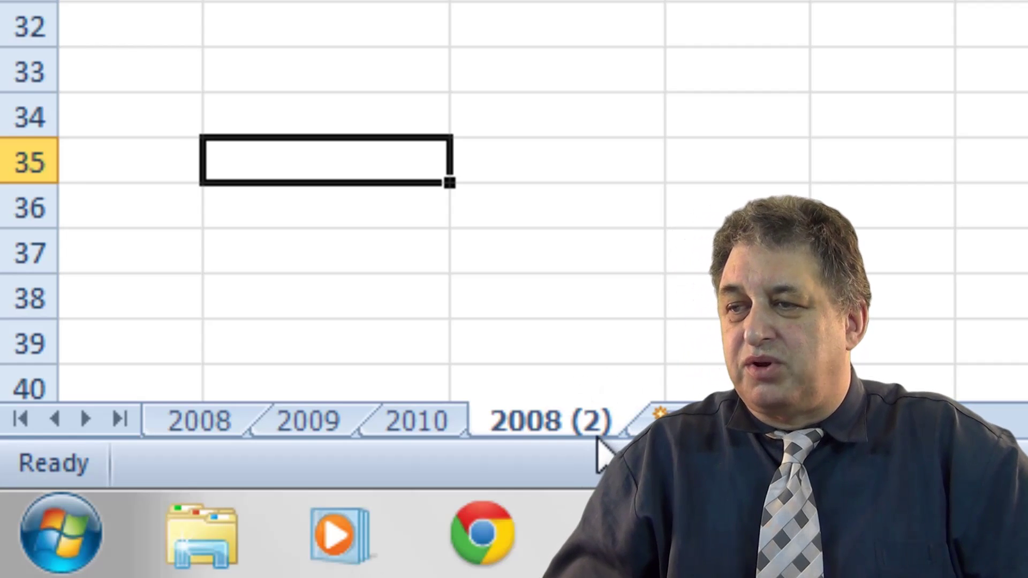
{"action": "right_click", "coordinate": [561, 435]}
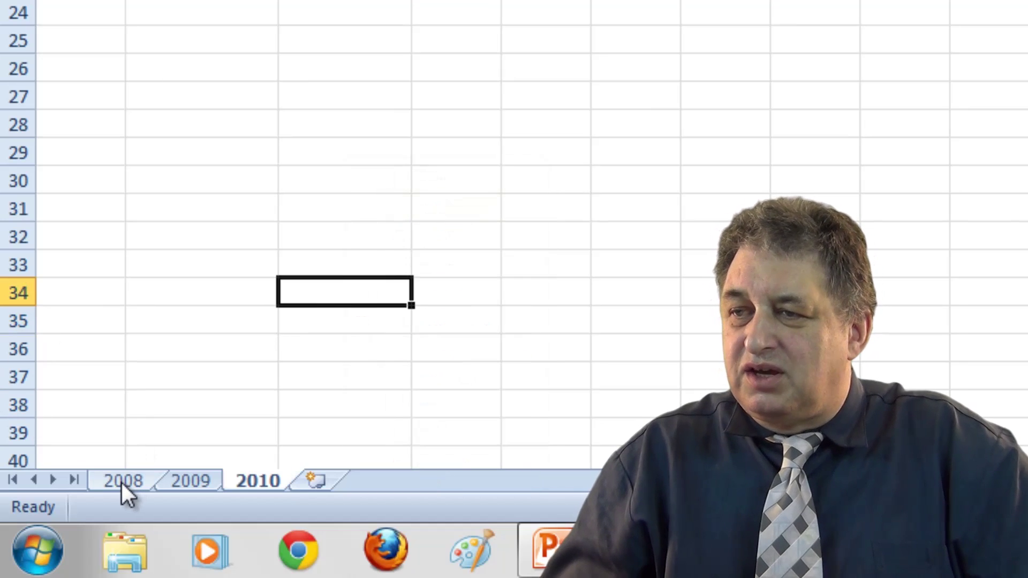
Create a duplicate of the 2008 worksheet directly after 2010
{"action": "left_click", "coordinate": [121, 481]}
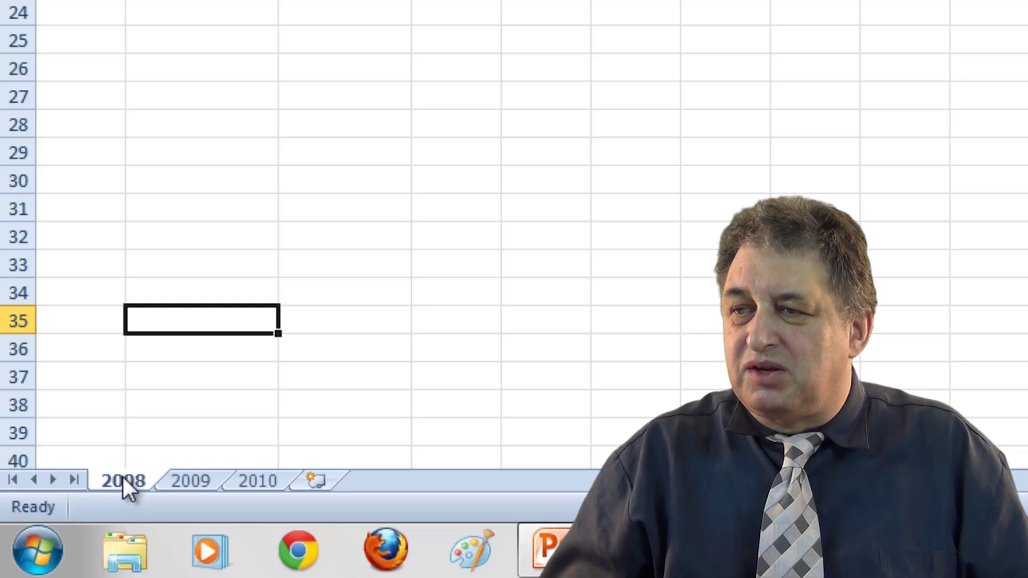
{"action": "left_click_drag", "start_coordinate": [123, 476], "coordinate": [326, 464]}
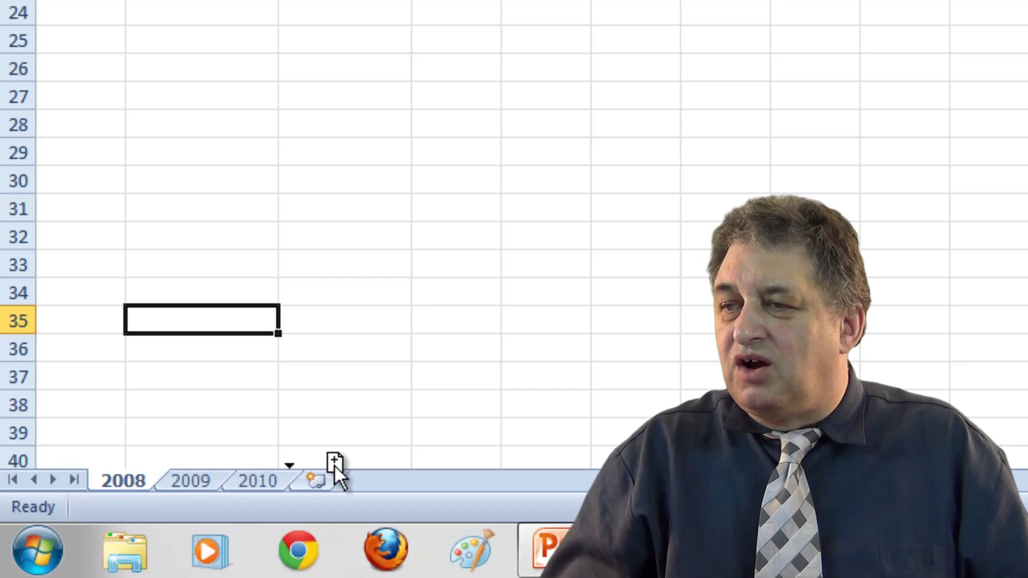
{"action": "left_click_drag", "start_coordinate": [334, 464], "coordinate": [334, 464]}
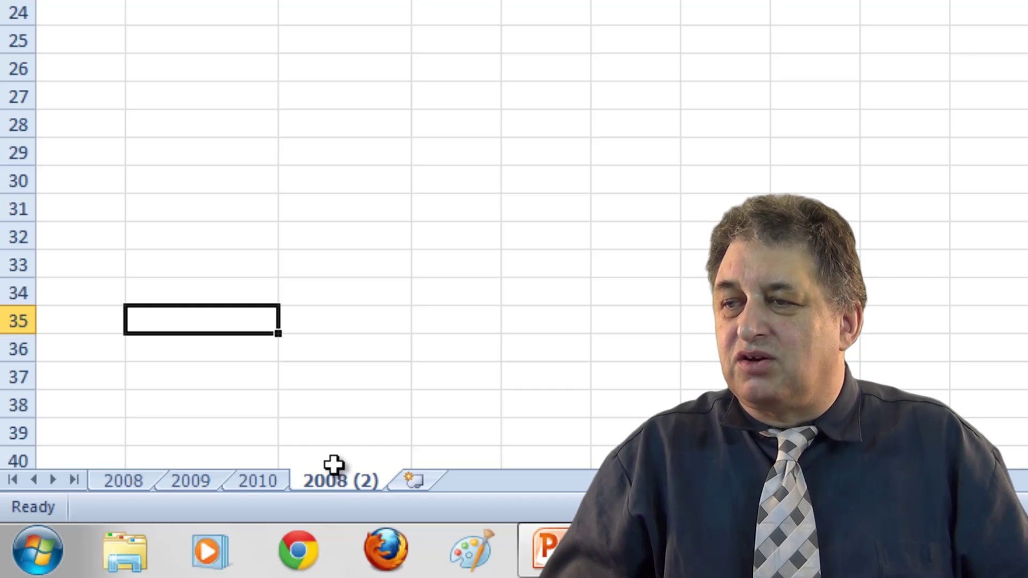